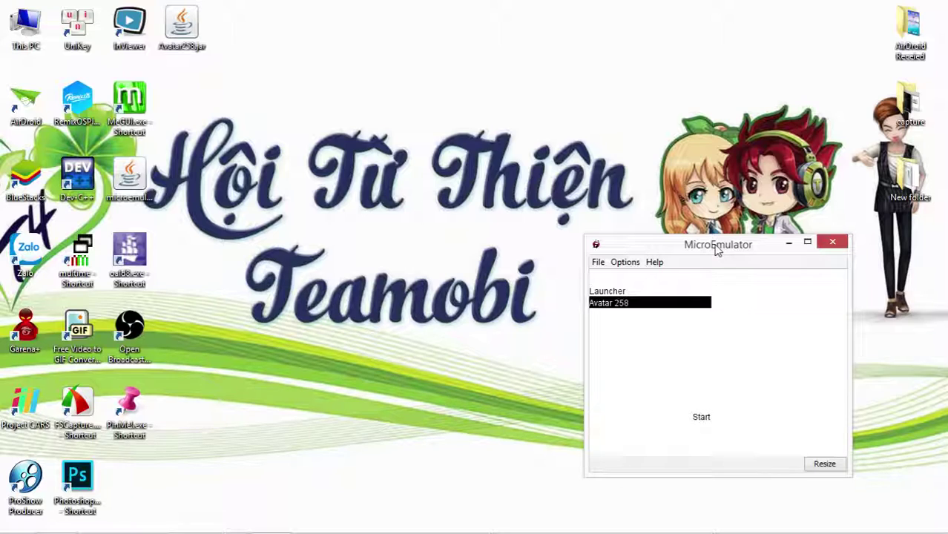
- Load Avatar258.jar from the recent MIDlets and widen the emulator window
left_click(572, 224)
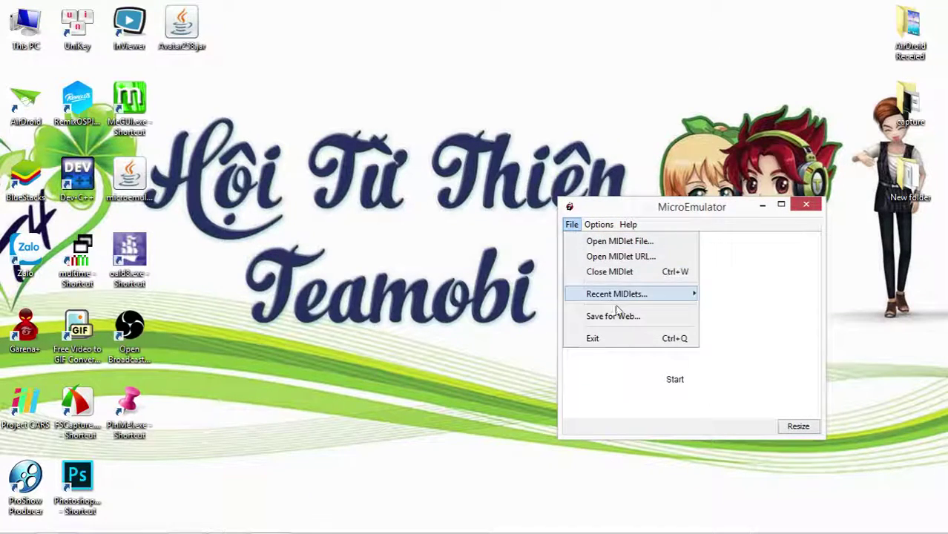
mouse_move(623, 295)
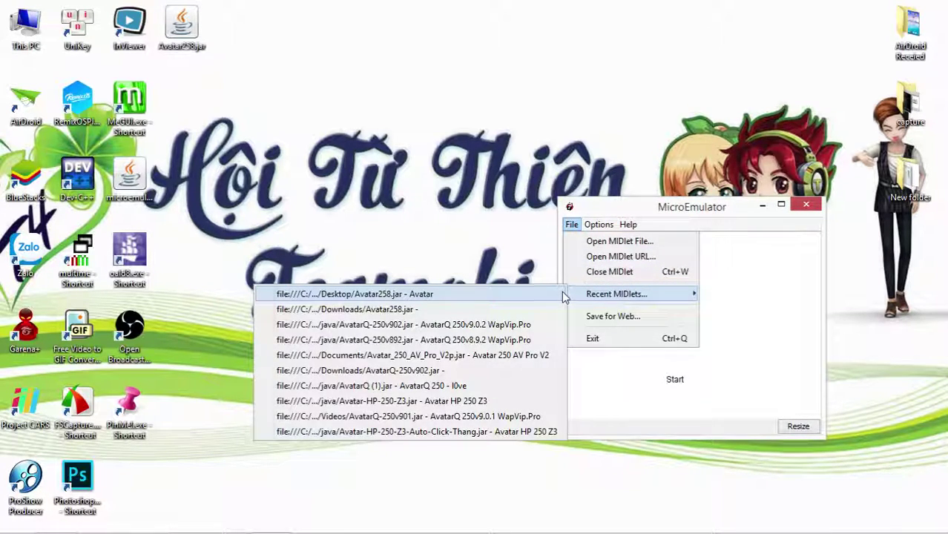
left_click(538, 293)
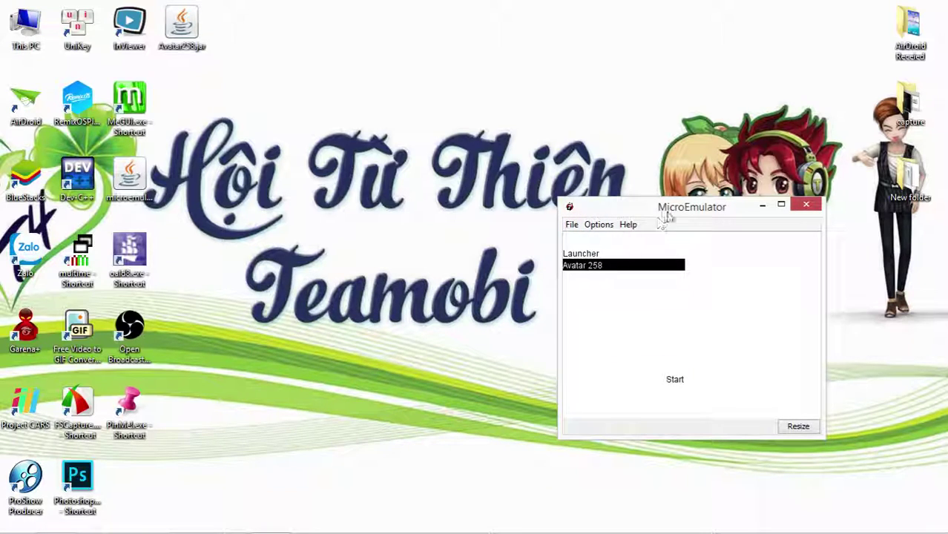
left_click_drag(664, 215, 569, 213)
left_click_drag(718, 320, 817, 303)
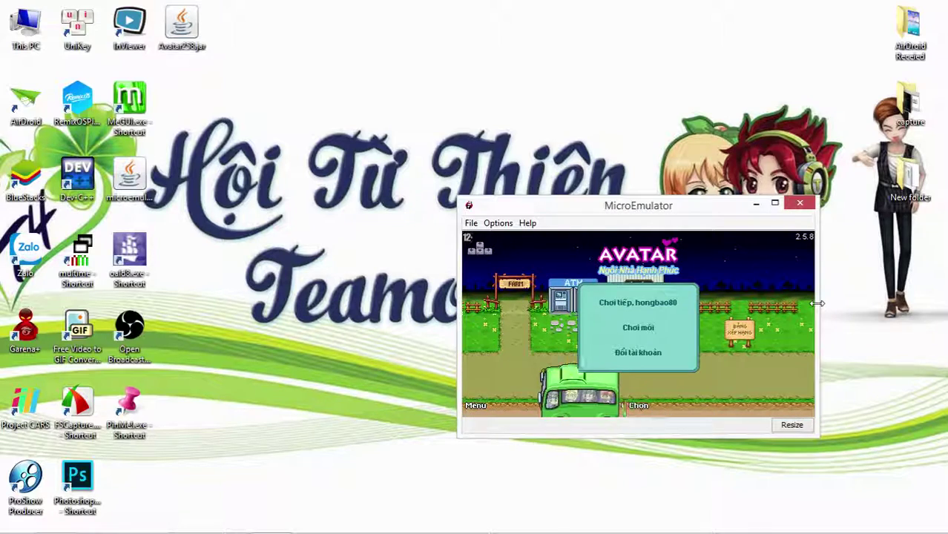
- Continue the game with the saved account and send the chat message "xin chào tất cả mọi người"
key("Return")
key("Return")
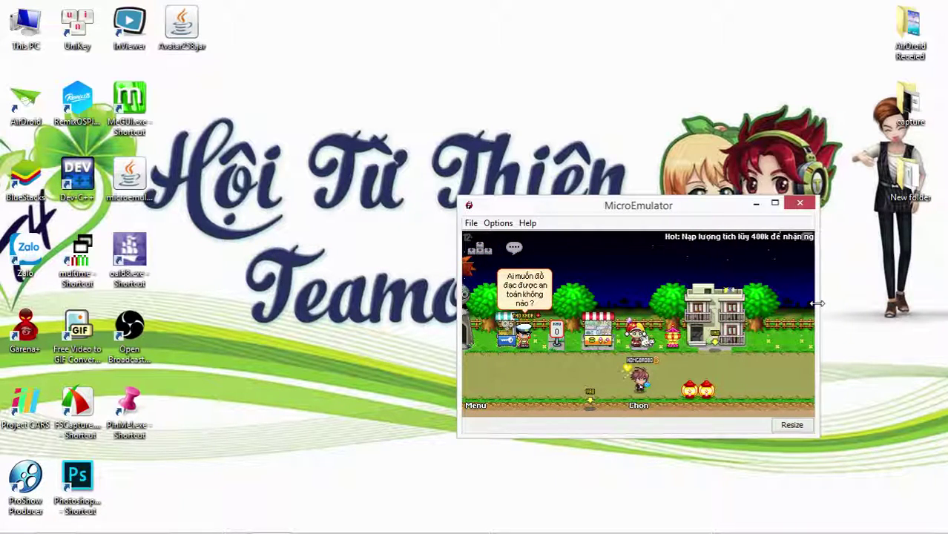
key("Return")
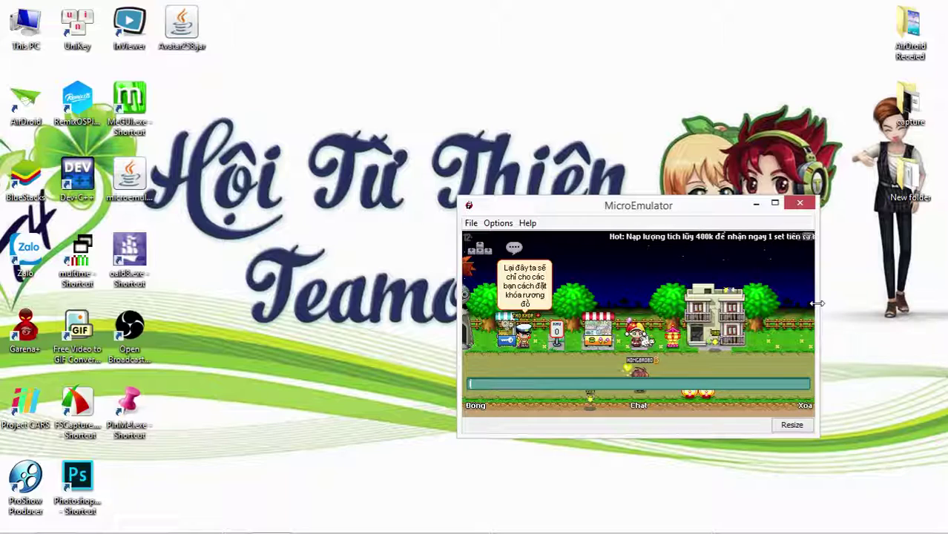
type("xin cha")
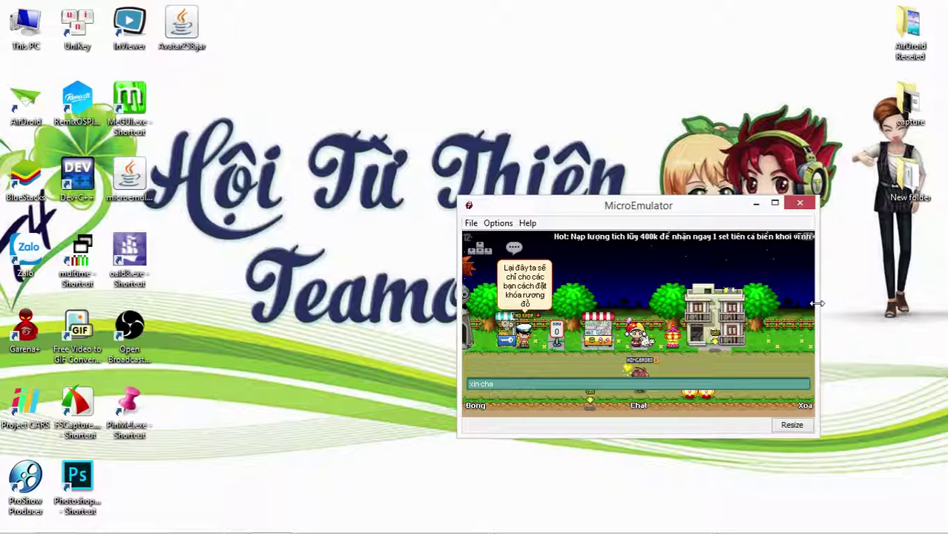
type("o t?t c? m?i nguo")
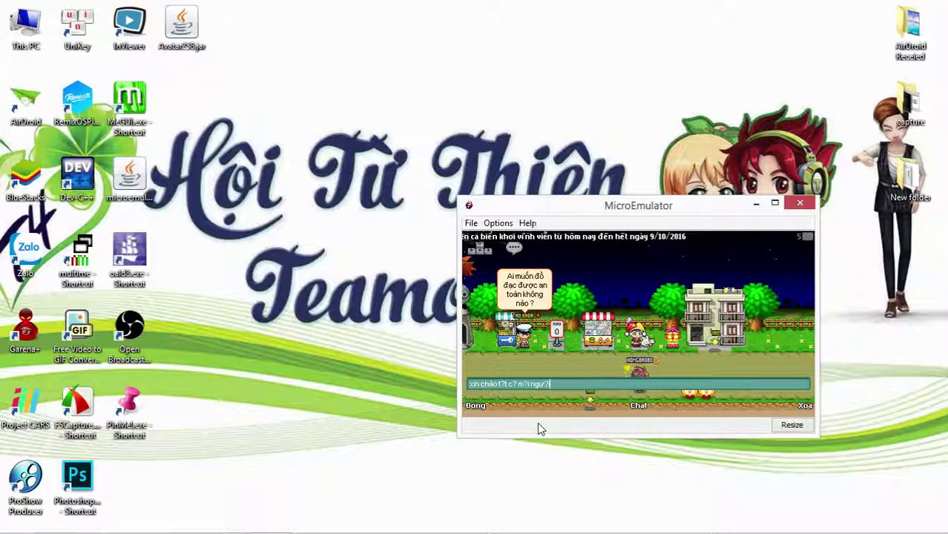
key("Return")
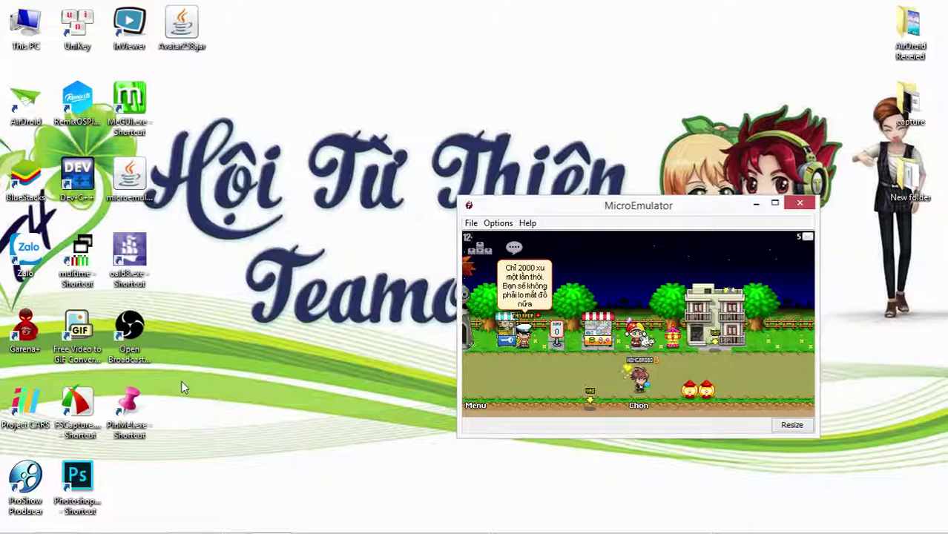
- Run dxdiag, examine the system information in the DirectX Diagnostic Tool and close it
key("super+r")
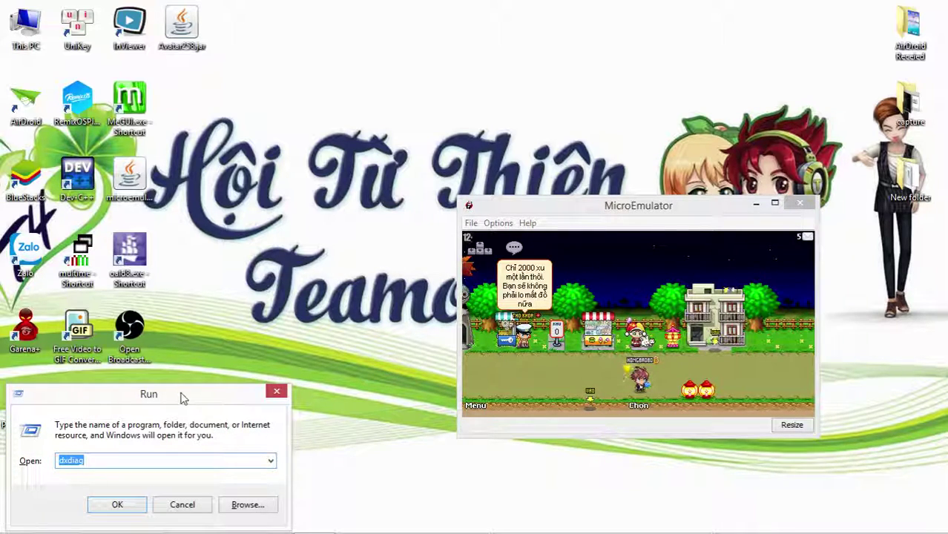
type("dxdiag")
key("Return")
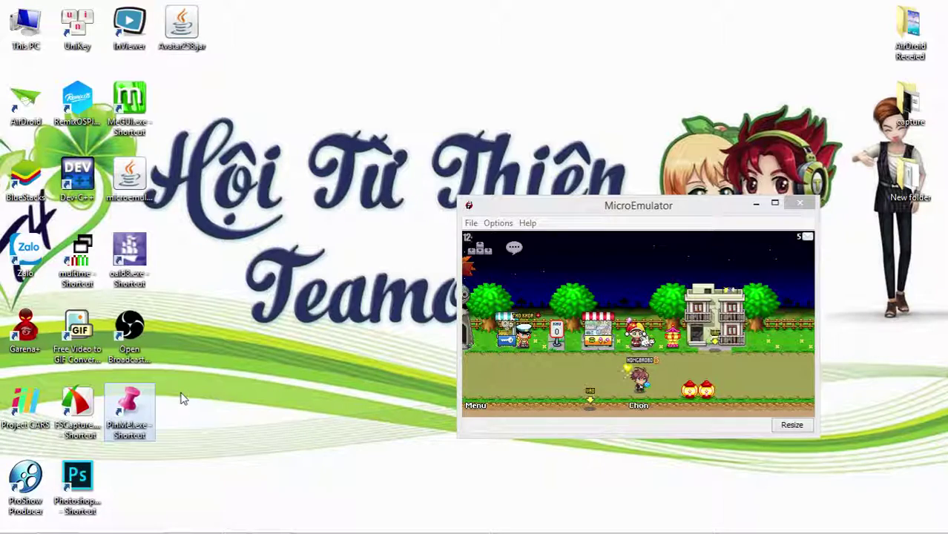
left_click_drag(638, 221, 757, 213)
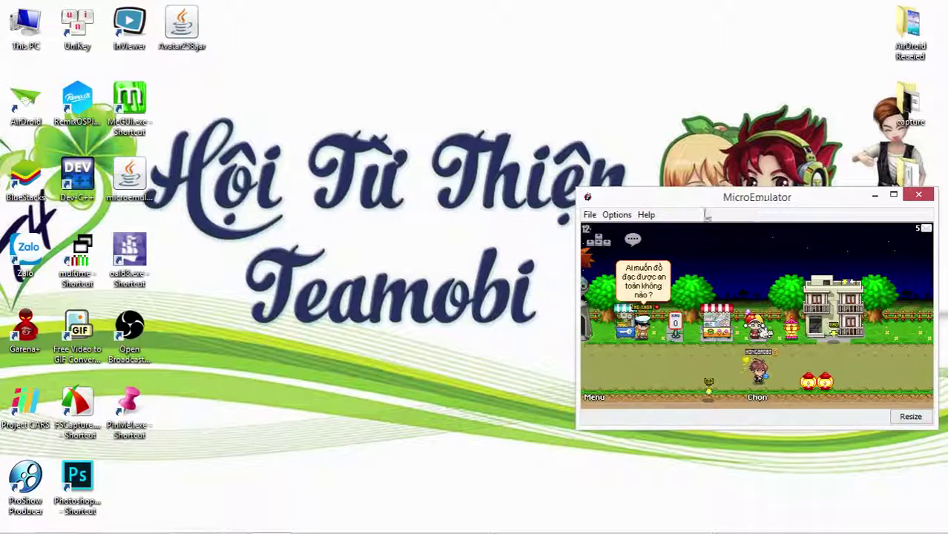
left_click_drag(547, 95, 421, 83)
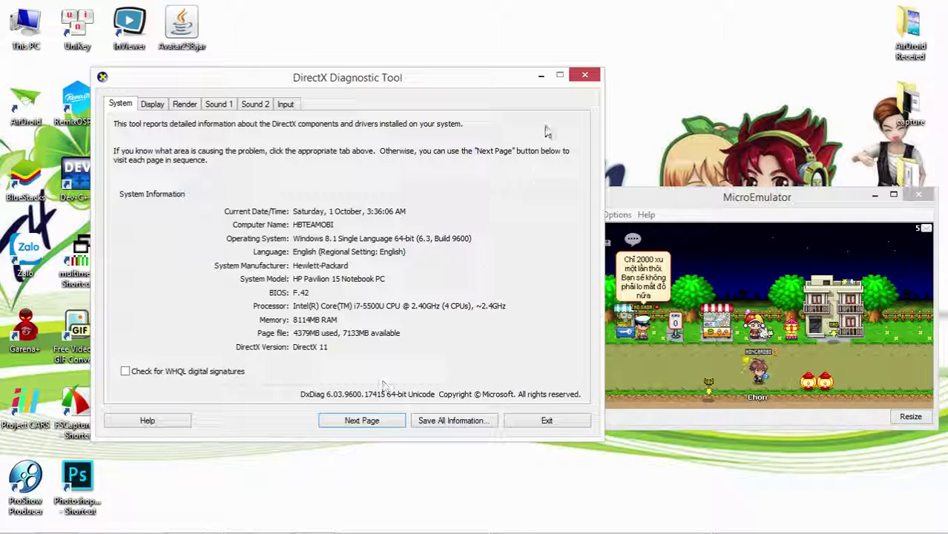
left_click(587, 77)
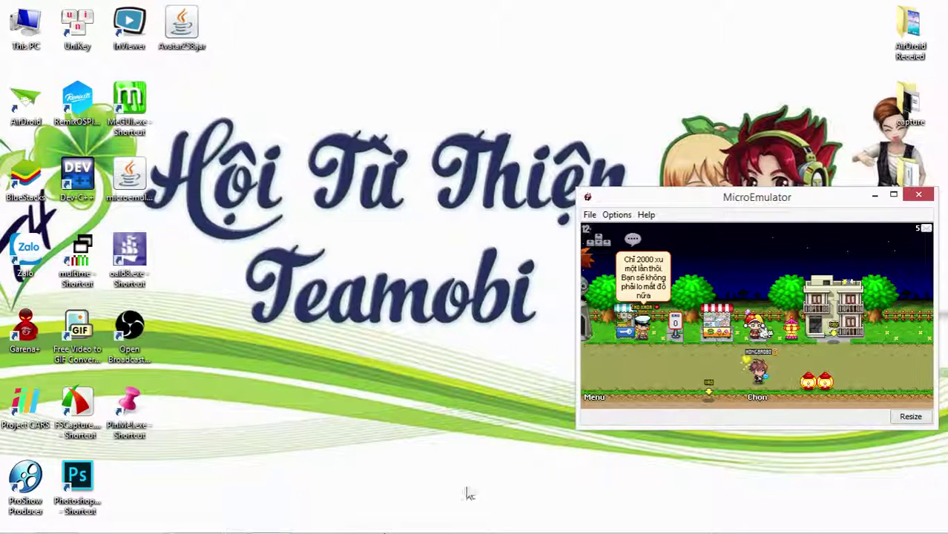
- Switch to the Cốc Cốc browser, dismiss its developer-mode extension warning and open Programs and Features
mouse_move(185, 522)
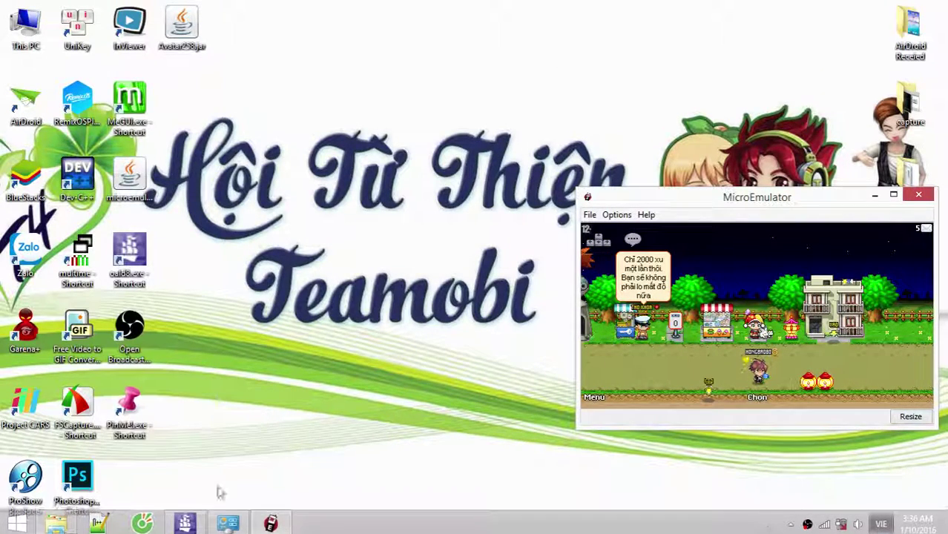
left_click(145, 522)
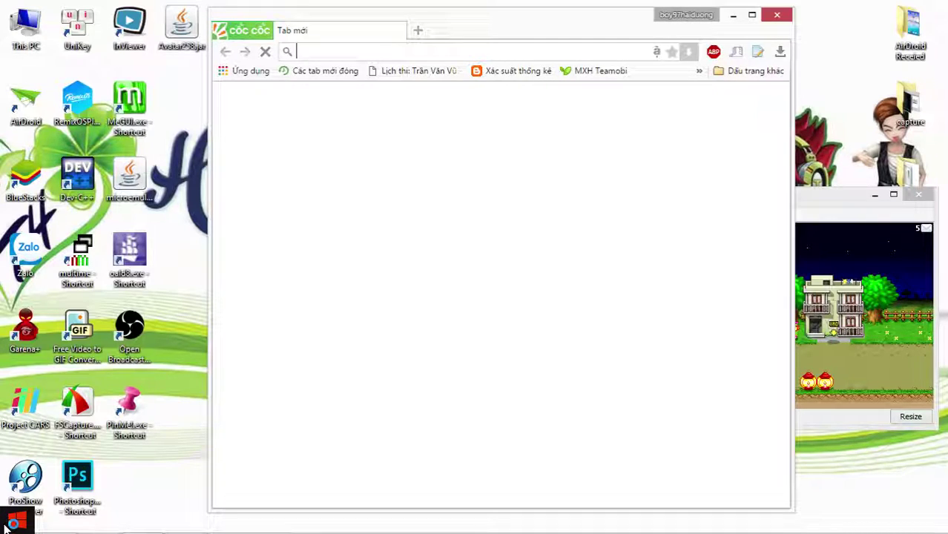
right_click(8, 525)
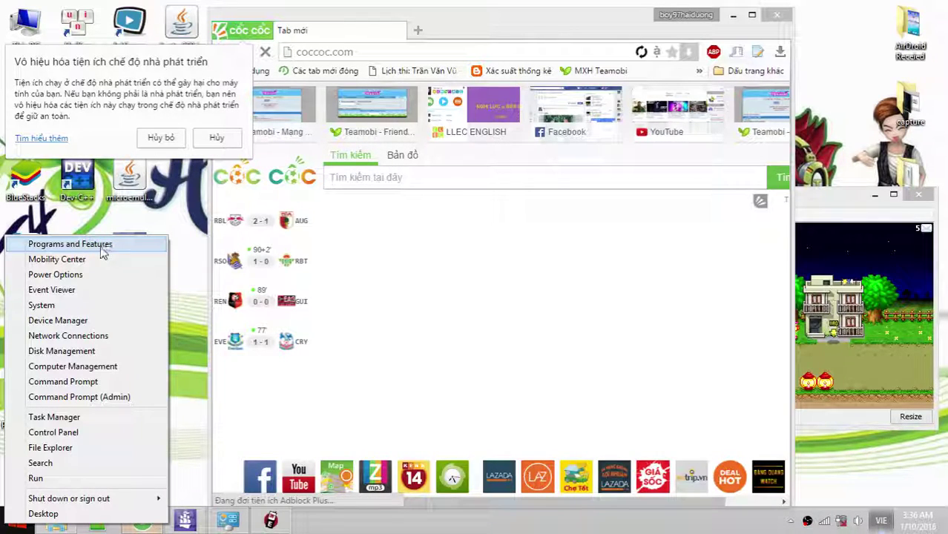
key("Escape")
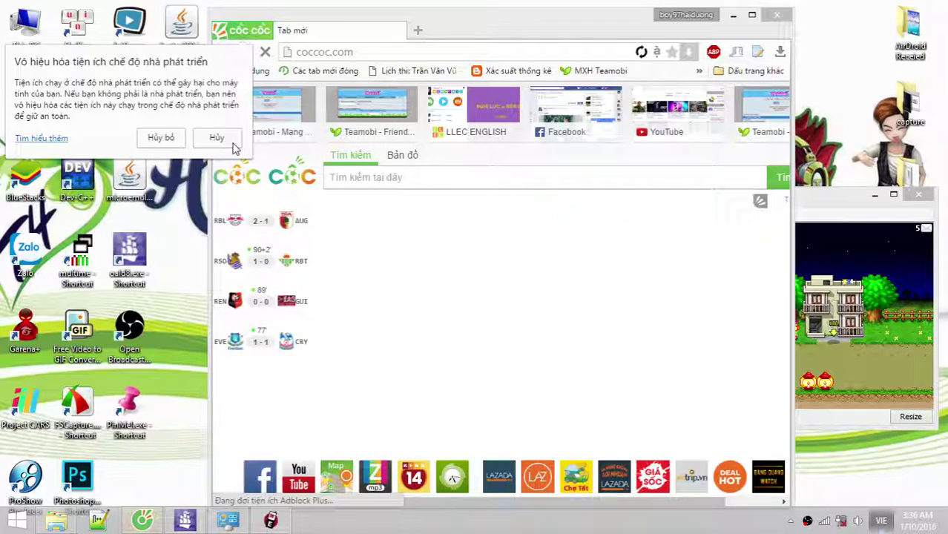
left_click(217, 138)
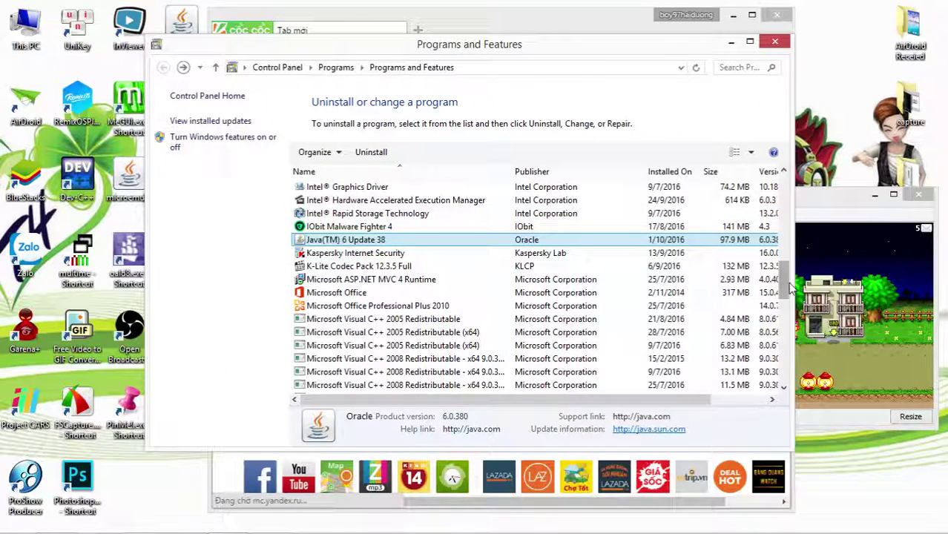
- Examine the Java(TM) 6 Update 38 entry among the installed programs and reposition the browser window
mouse_move(790, 288)
left_mouse_down()
mouse_move(789, 265)
mouse_move(789, 276)
left_mouse_up()
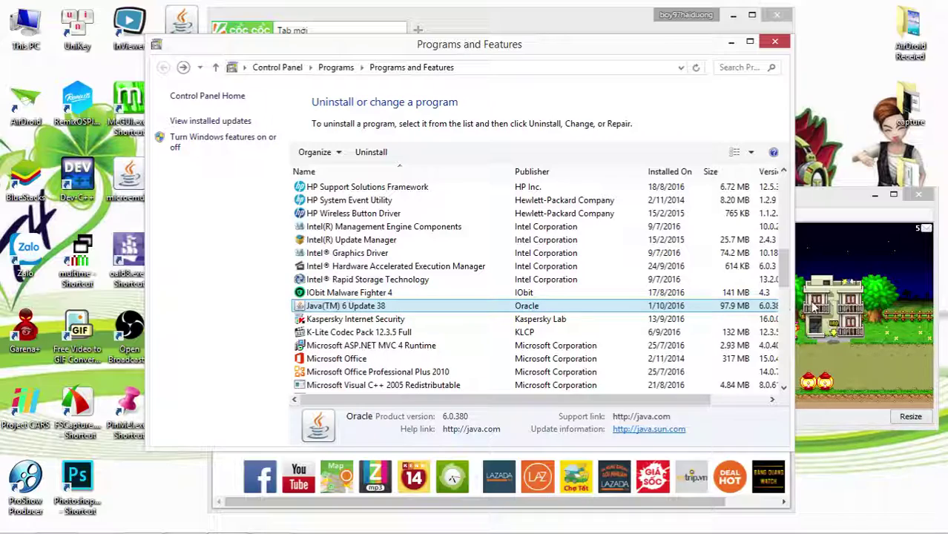
left_click_drag(613, 33, 532, 26)
left_click(732, 41)
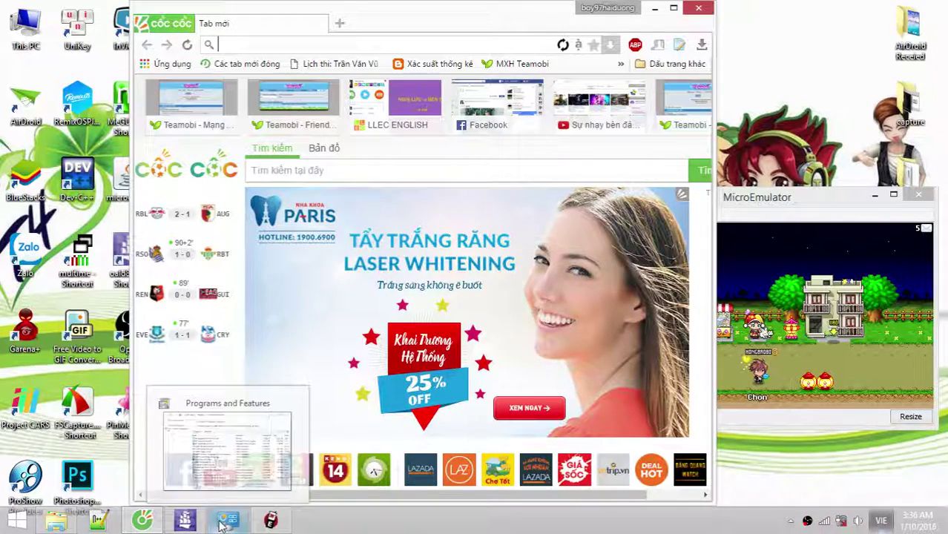
left_click(228, 522)
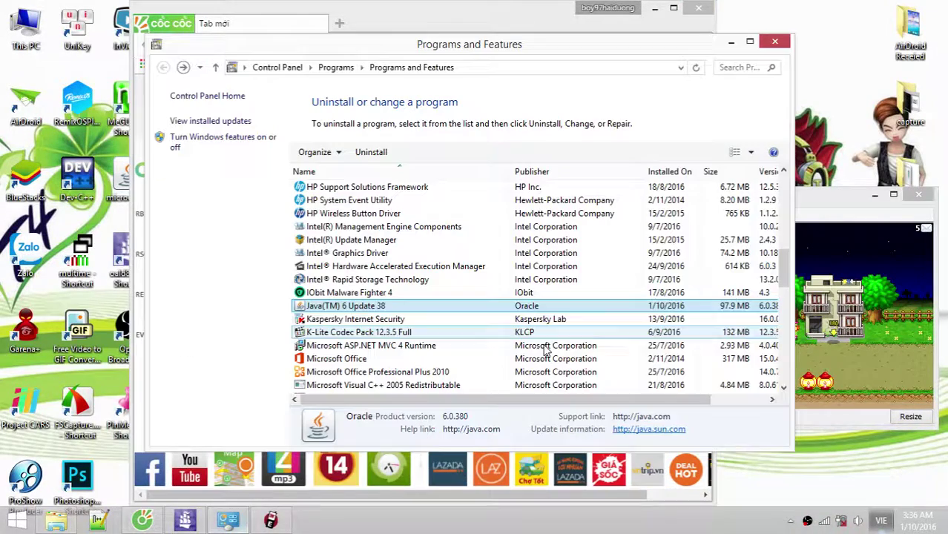
- Examine UniKey's code table, typing method and version information from its control panel, and close it
left_click(792, 521)
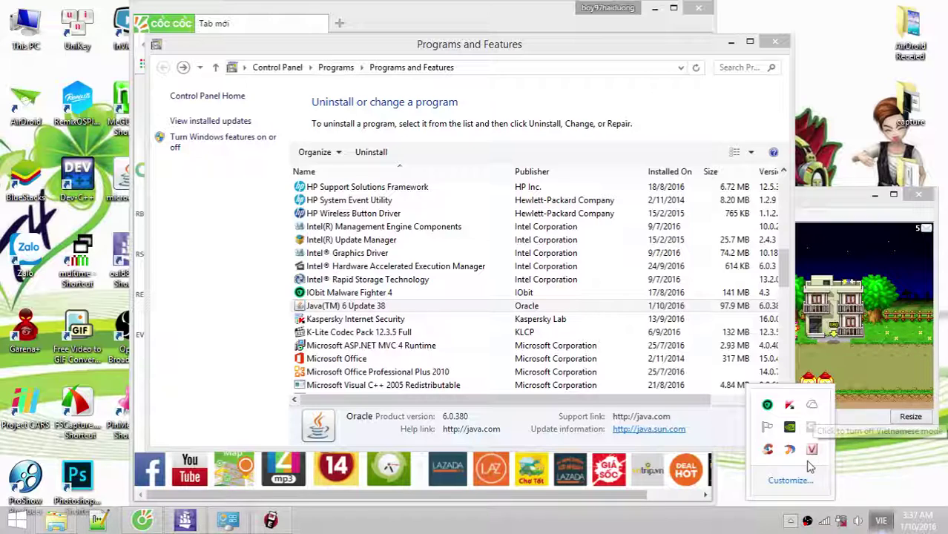
right_click(813, 453)
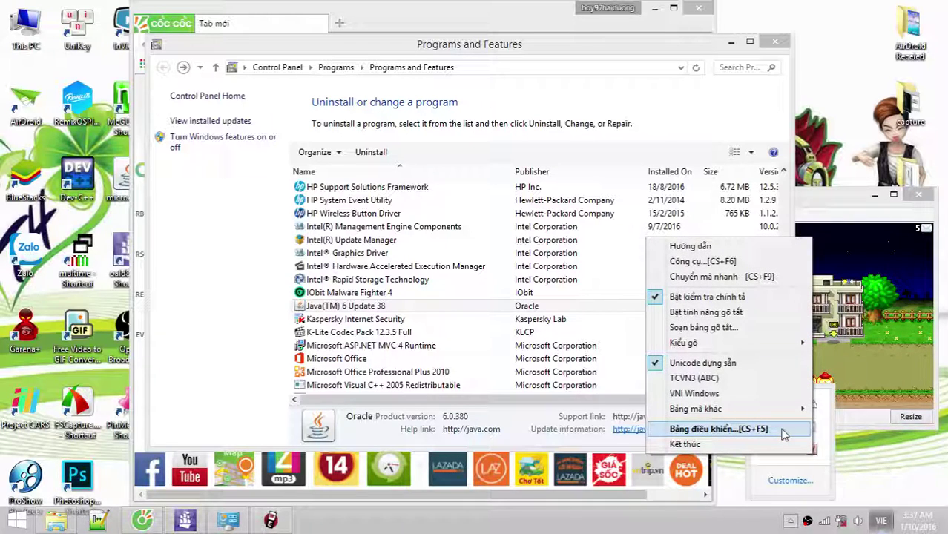
left_click(783, 434)
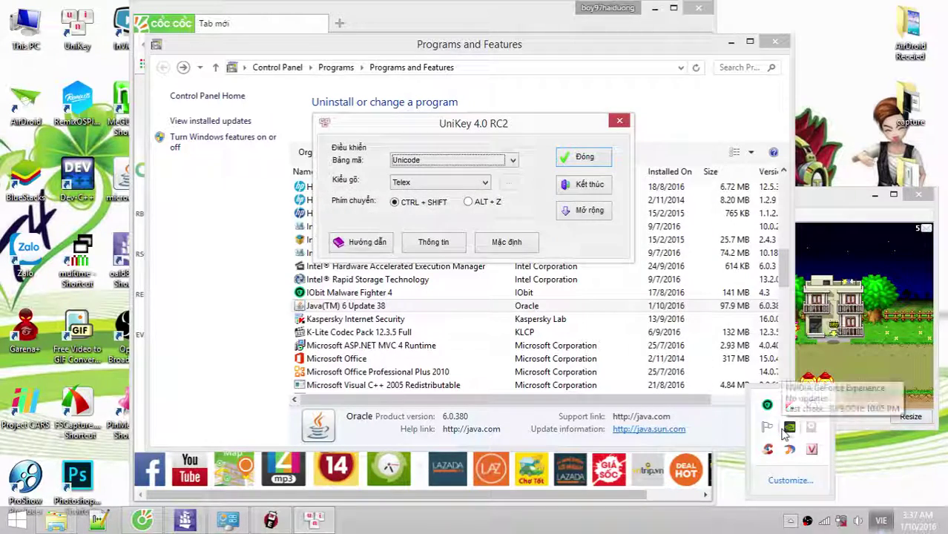
left_click(433, 242)
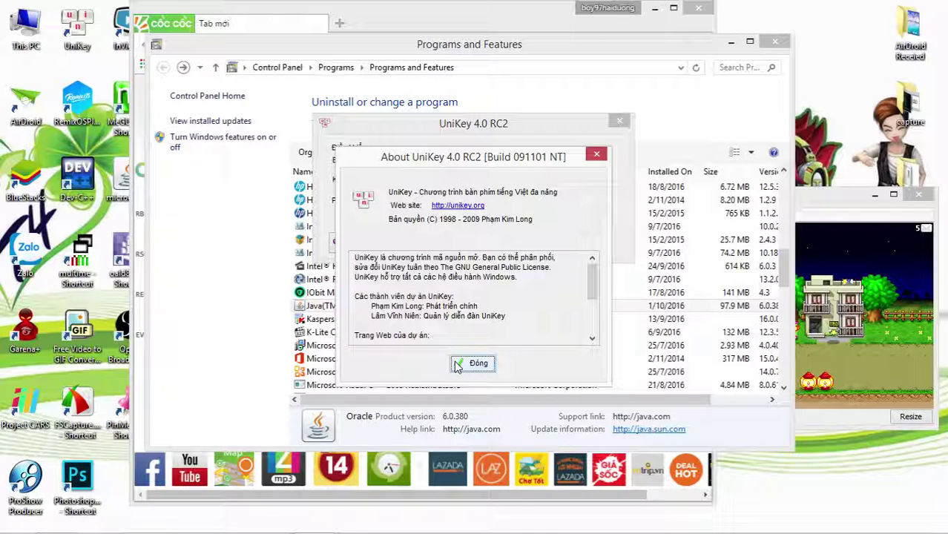
left_click(474, 363)
left_click(586, 158)
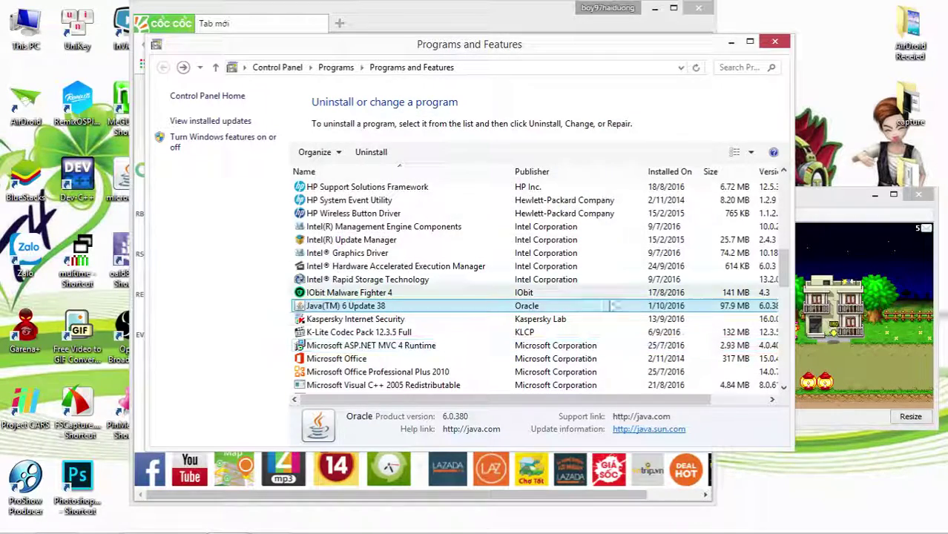
- Start uninstalling Java(TM) 6 Update 38 and close the running MicroEmulator
double_click(395, 308)
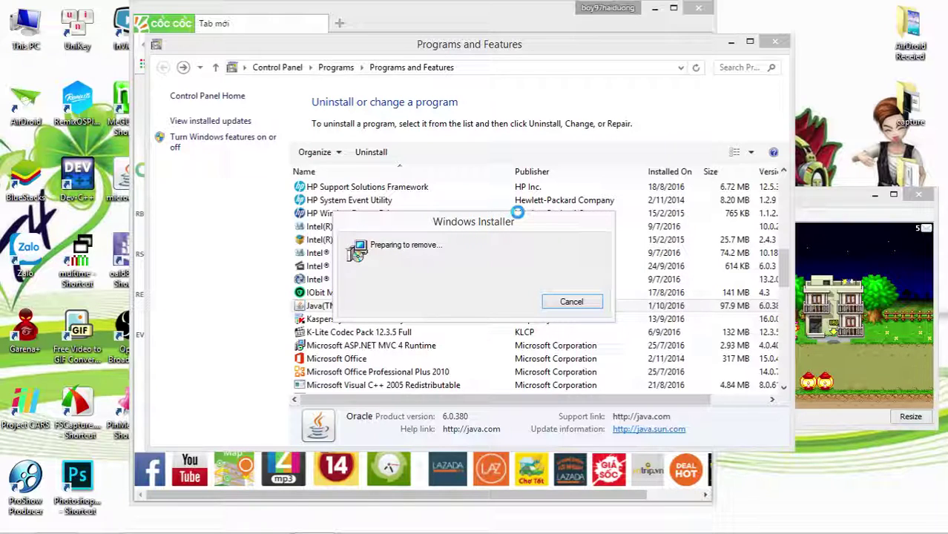
left_click(822, 261)
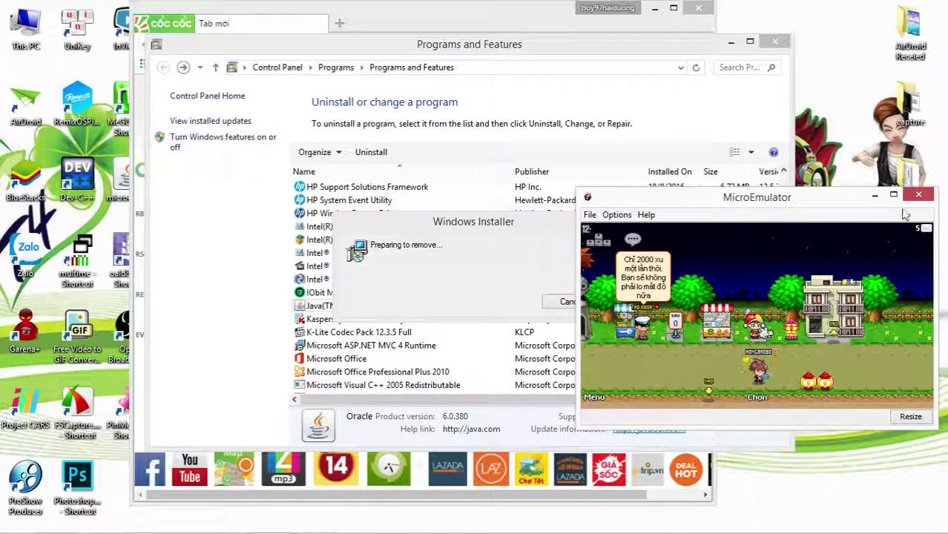
left_click(917, 197)
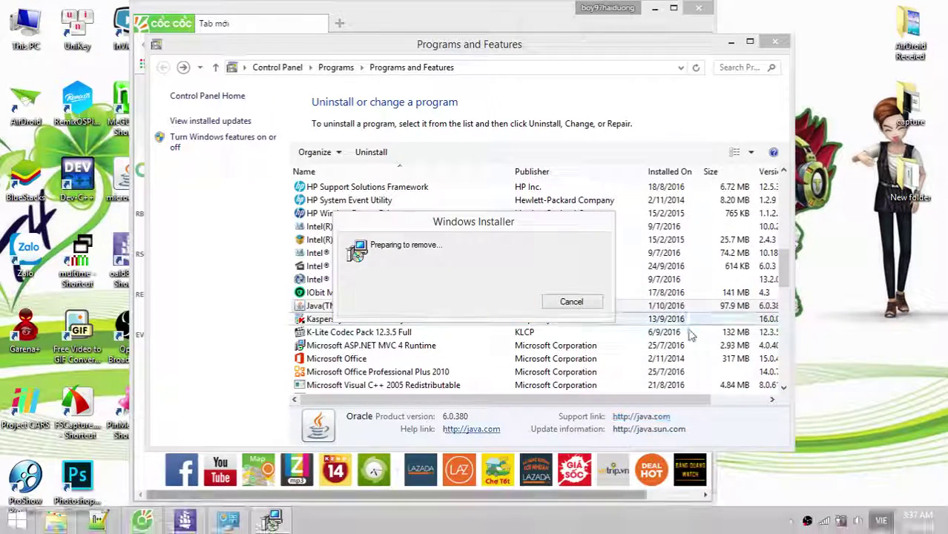
- Uninstall UniKey 4.0 RC2 (build 1101) from the installed programs
left_click_drag(781, 274, 782, 360)
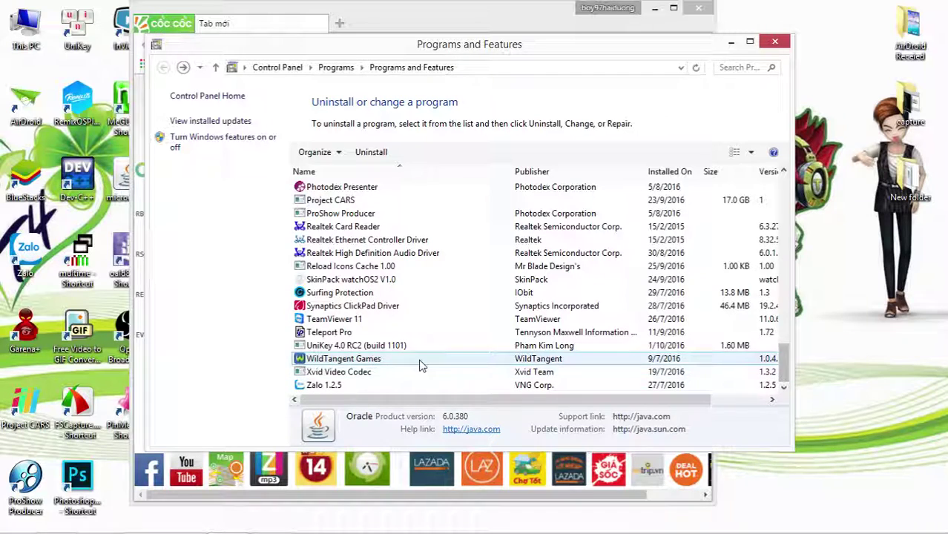
left_click(406, 348)
double_click(426, 345)
key("Return")
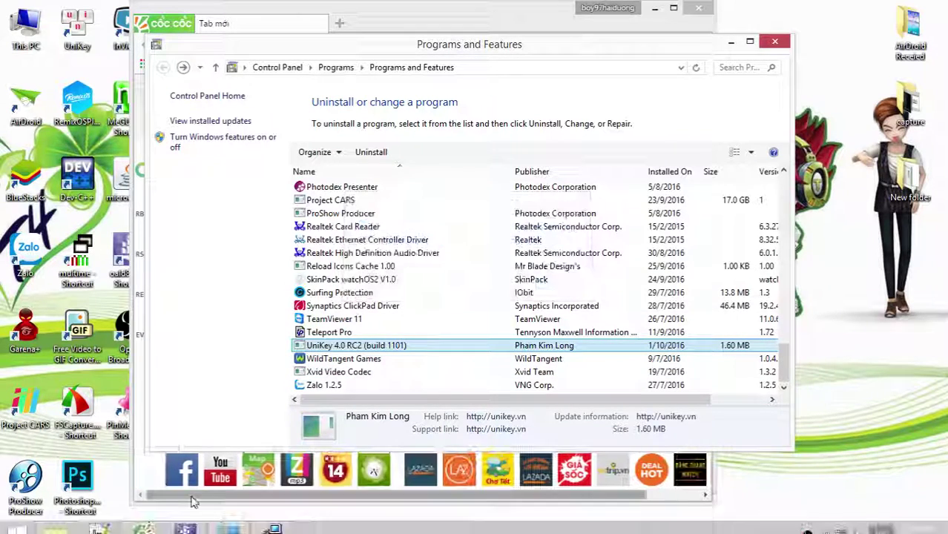
- Bring the Java removal progress to the front and switch to the Cốc Cốc browser
left_click(272, 521)
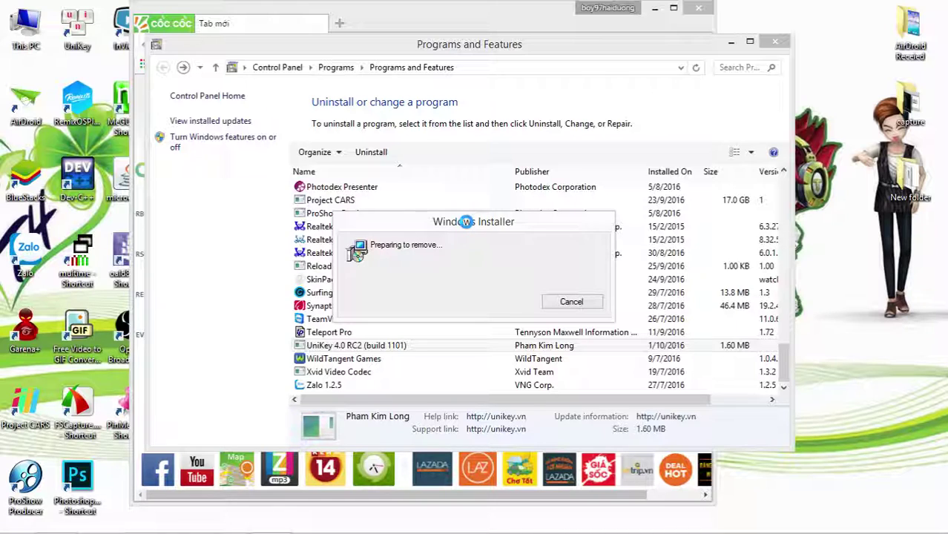
mouse_move(457, 531)
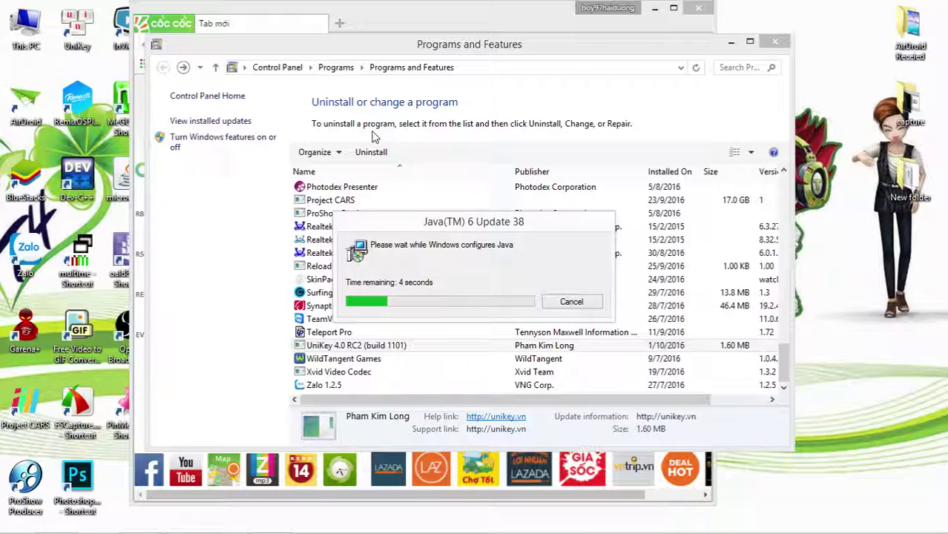
left_click(403, 25)
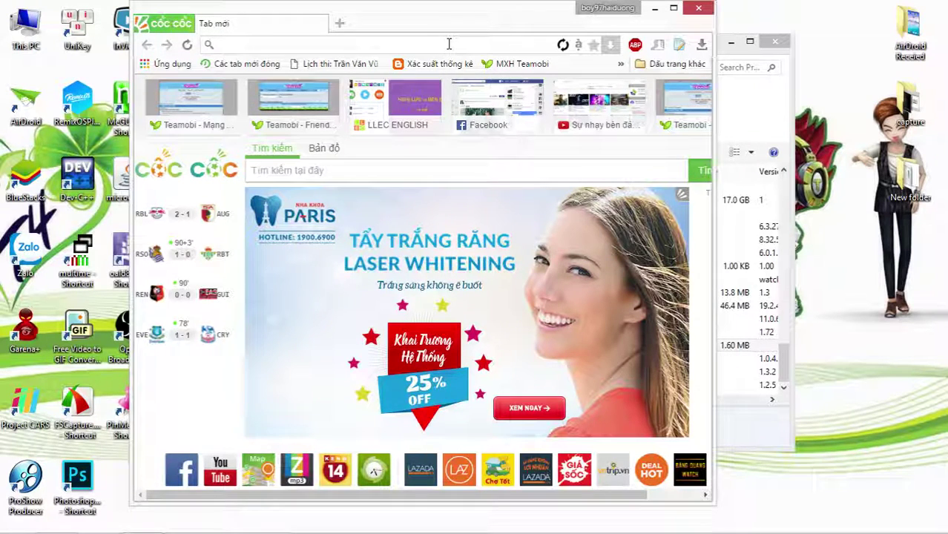
- Open the Microemulator guide for playing Avatar on a computer from the Teamobi forum's Avatar guide box
left_click(523, 63)
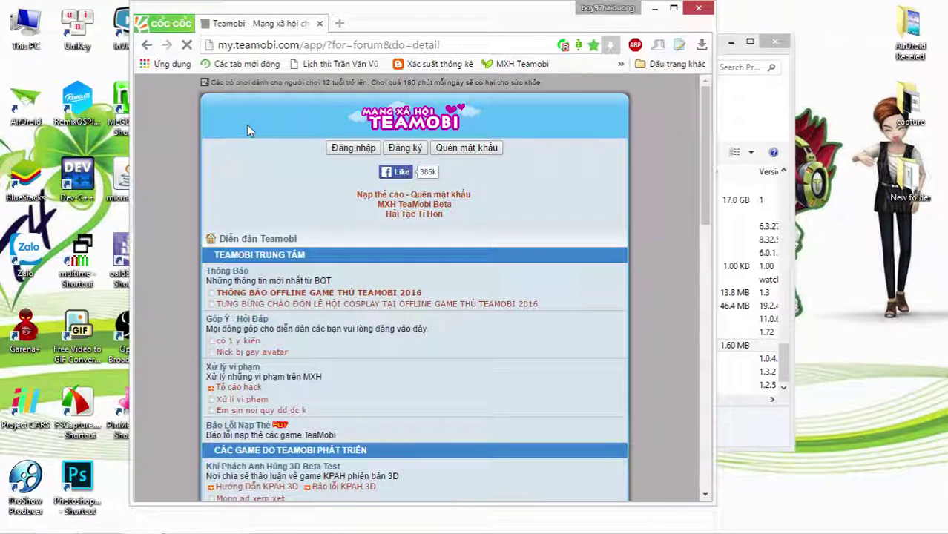
scroll(445, 334, "down", 3)
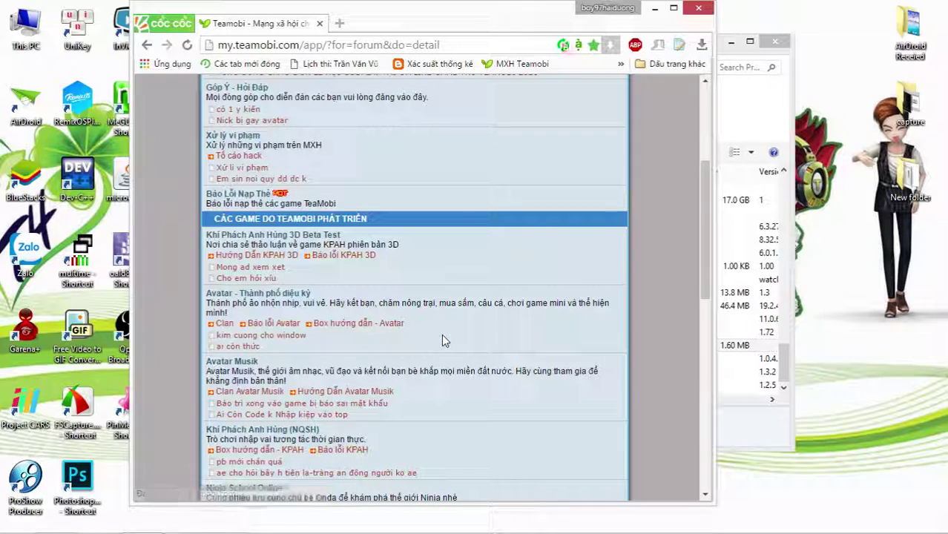
left_click(385, 325)
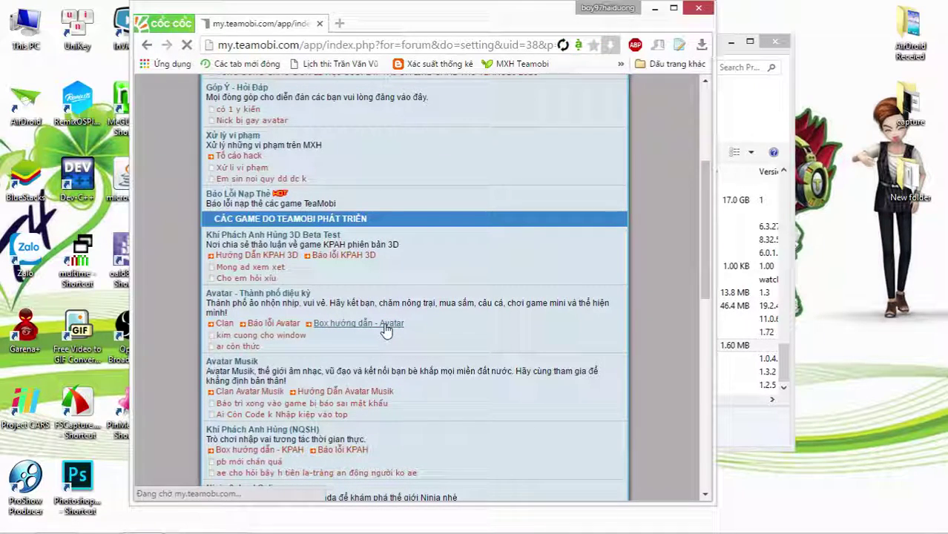
scroll(382, 323, "down", 2)
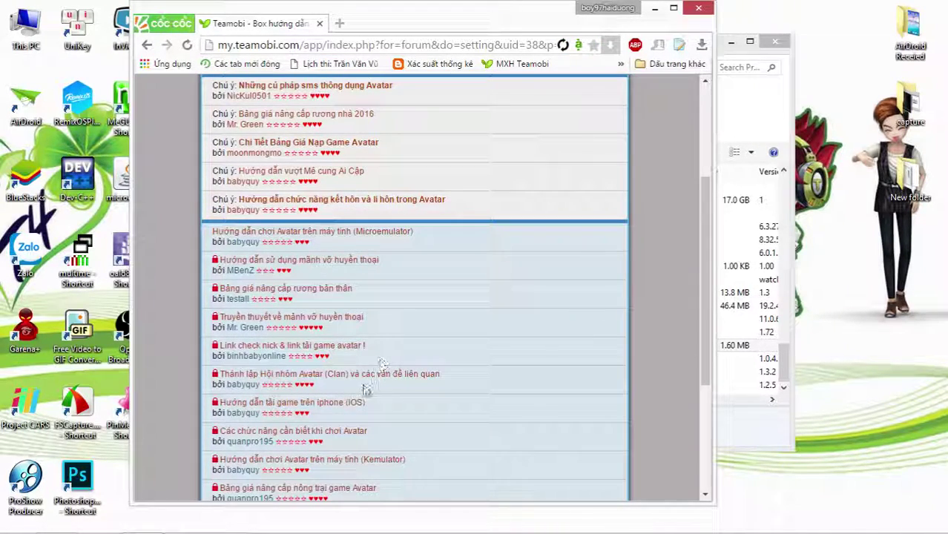
scroll(361, 373, "down", 1)
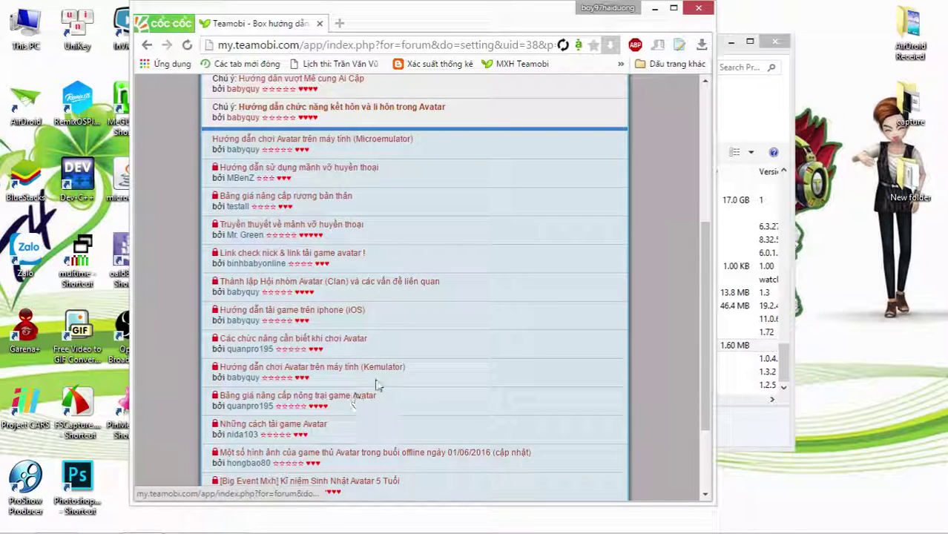
scroll(416, 315, "down", 1)
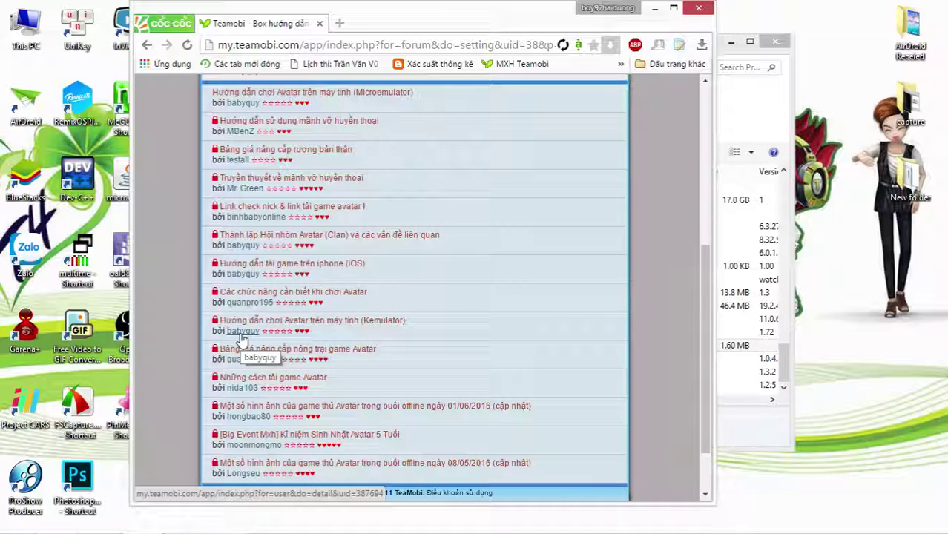
left_click(332, 100)
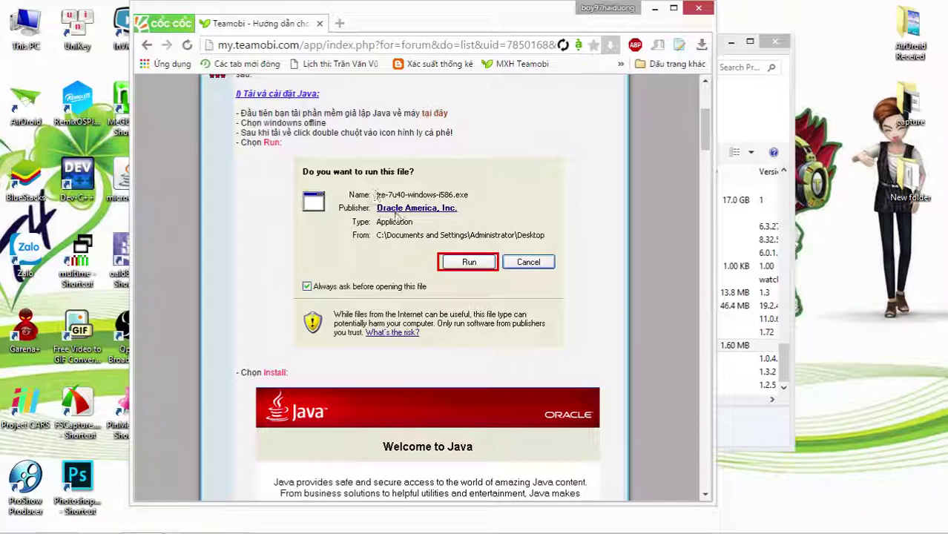
- Minimise the browser, confirm the complete removal of UniKey and its components, and dismiss the uninstall notice
left_click(654, 16)
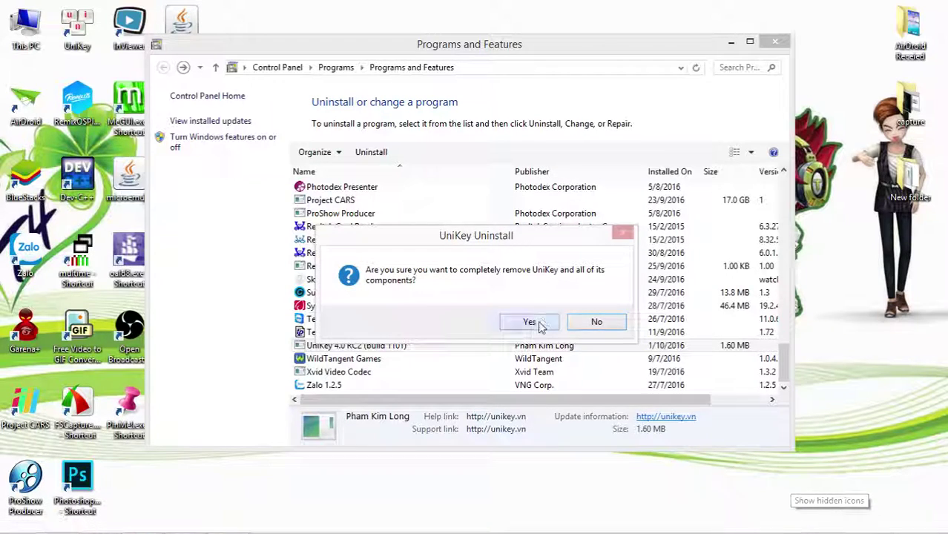
left_click(538, 322)
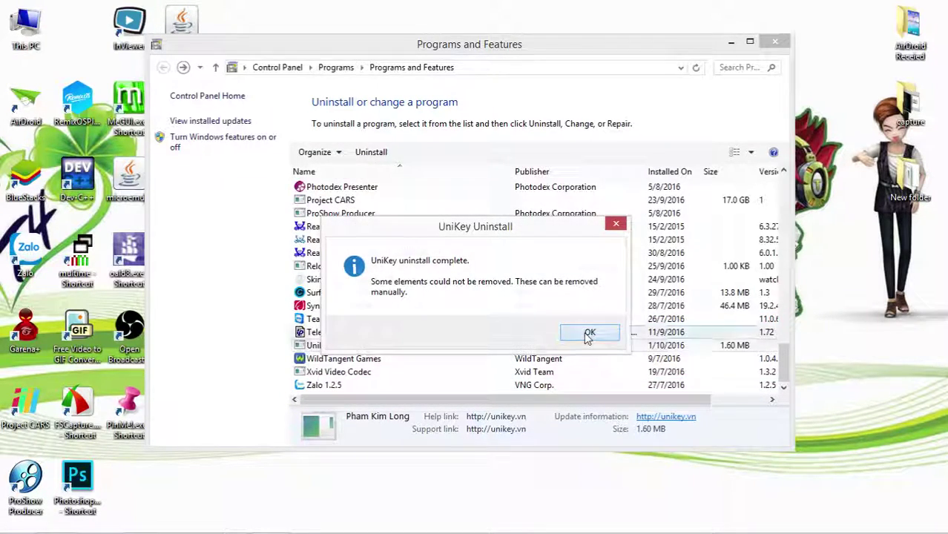
left_click(588, 332)
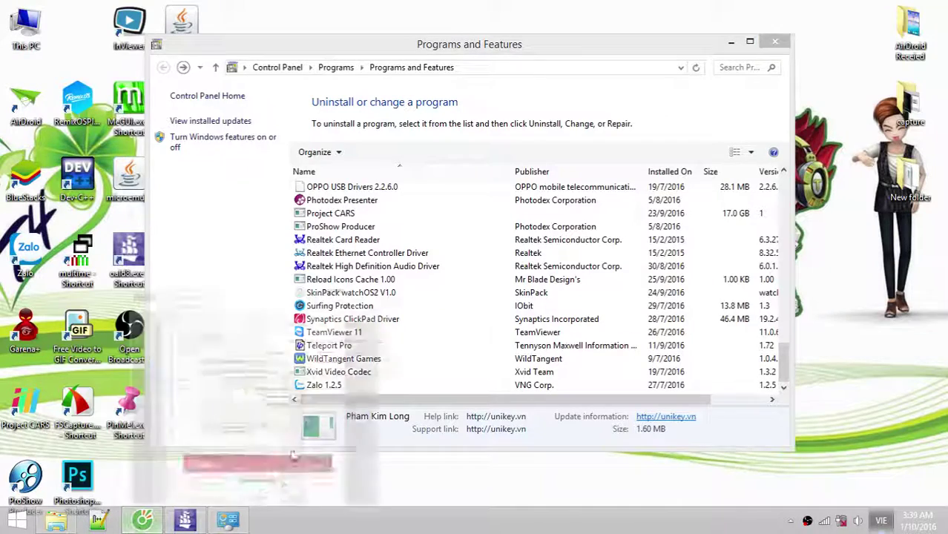
- Switch to the Cốc Cốc browser and open Oracle's Java SE Runtime Environment 7 downloads page in a new tab
left_click(142, 520)
left_click(339, 25)
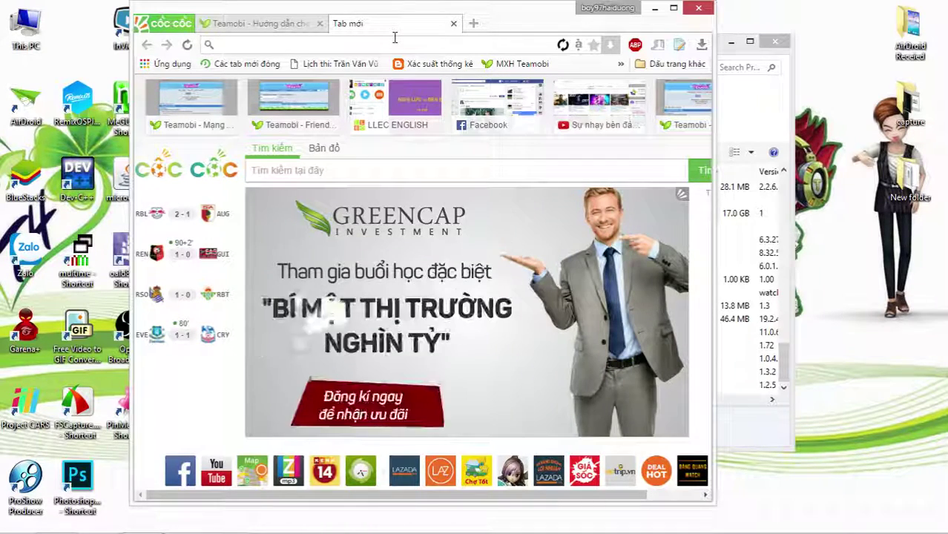
type("jre")
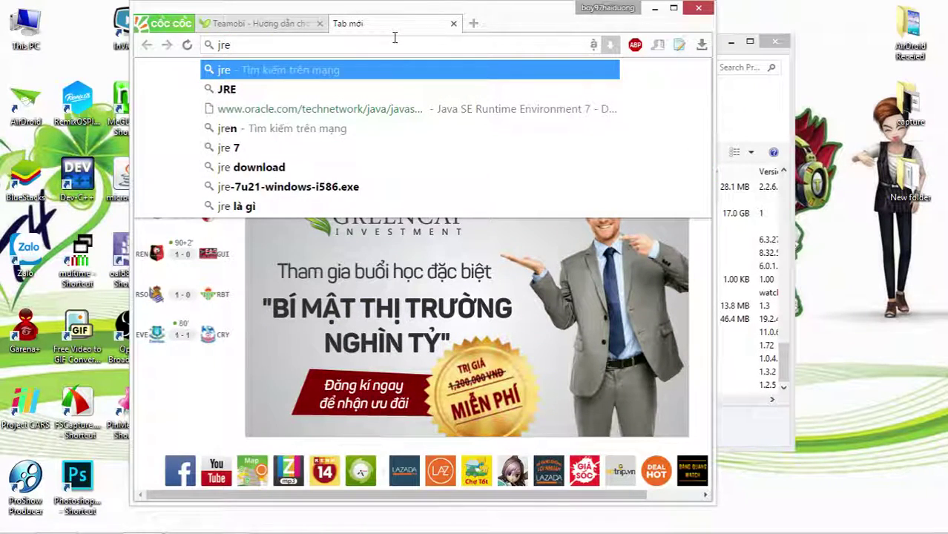
key("Down")
key("Down")
key("Return")
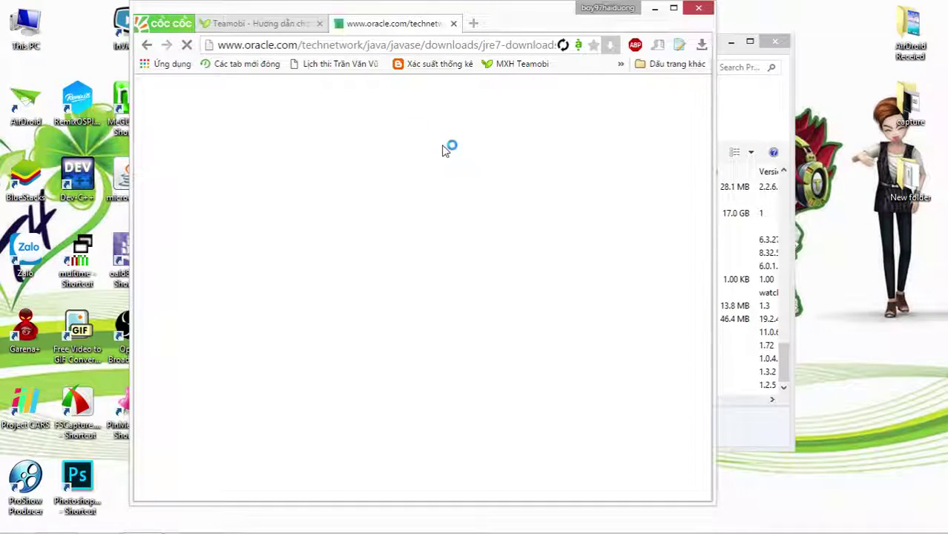
- Widen the browser window and accept the licence agreement for Java SE Runtime Environment 7u80
left_click(499, 46)
left_click_drag(714, 198, 913, 196)
scroll(674, 300, "down", 4)
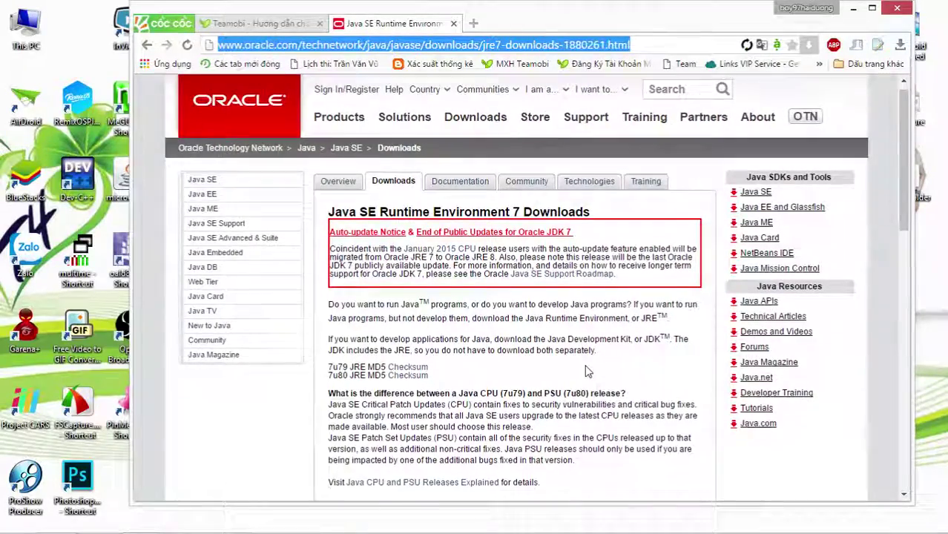
scroll(539, 315, "down", 3)
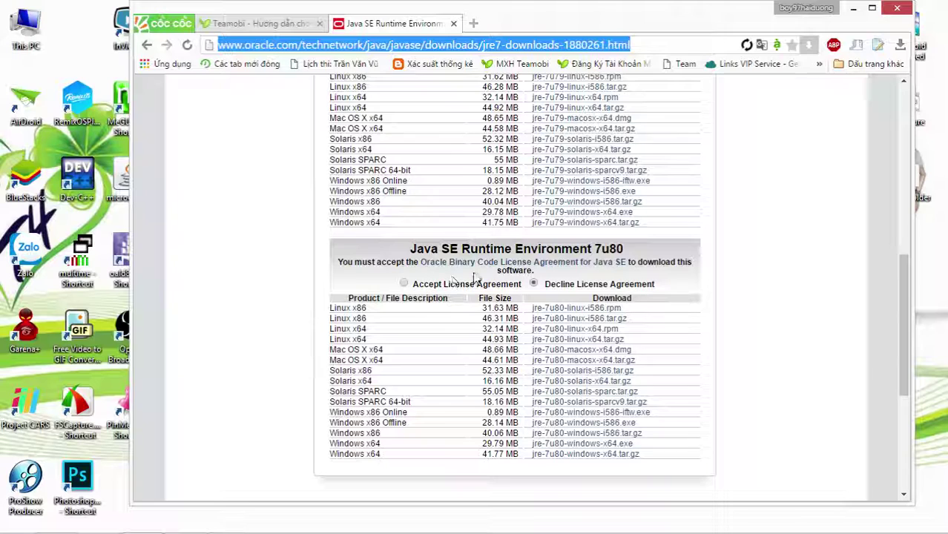
left_click(404, 284)
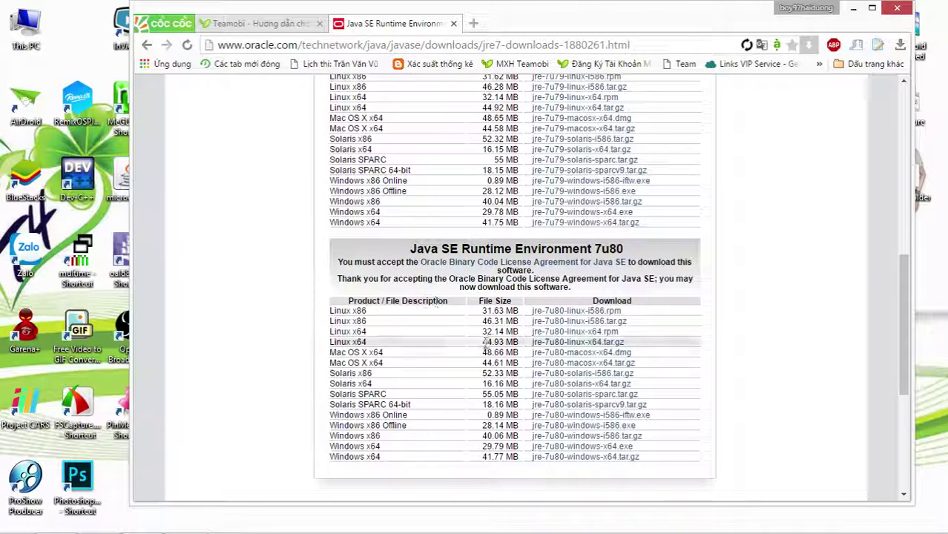
scroll(415, 337, "down", 2)
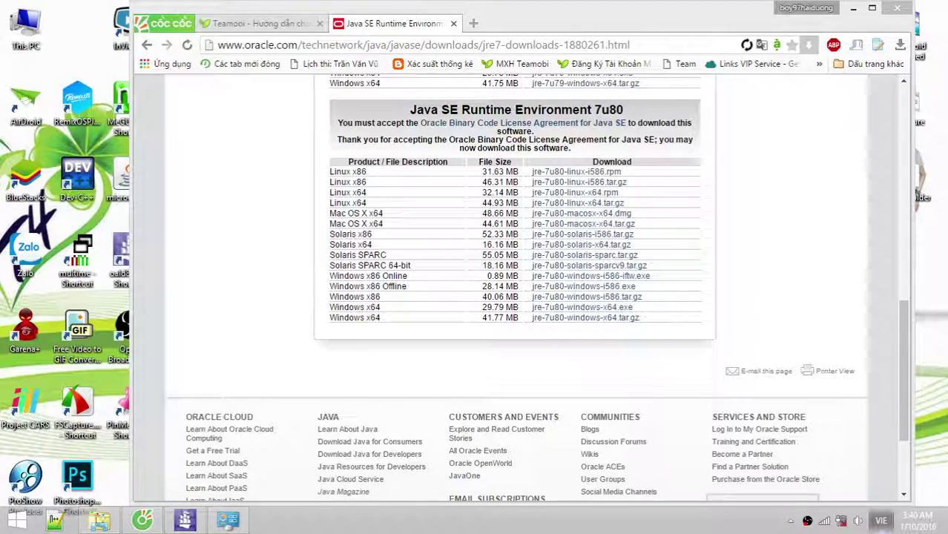
- Switch to File Explorer, look through the java folder in Downloads for the JRE installers, and return to Downloads
mouse_move(109, 527)
left_click(95, 400)
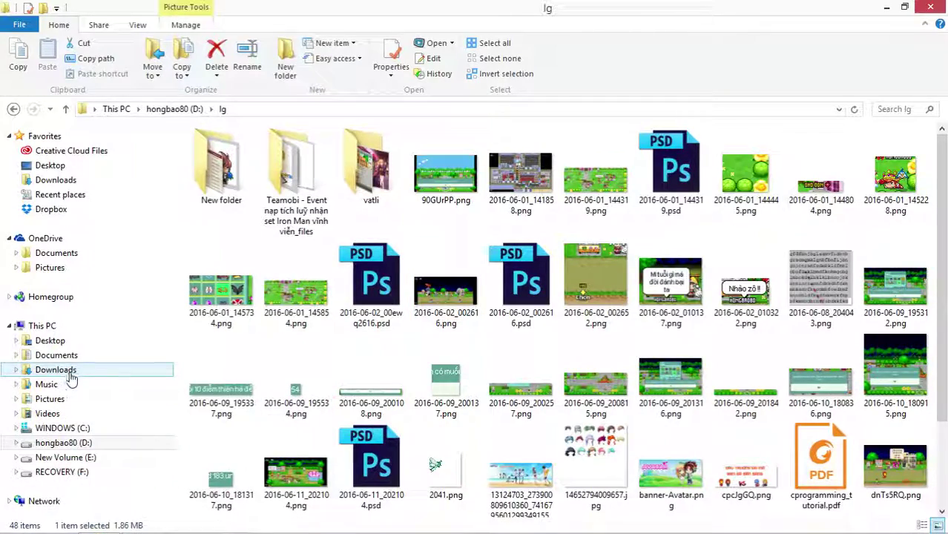
left_click(137, 369)
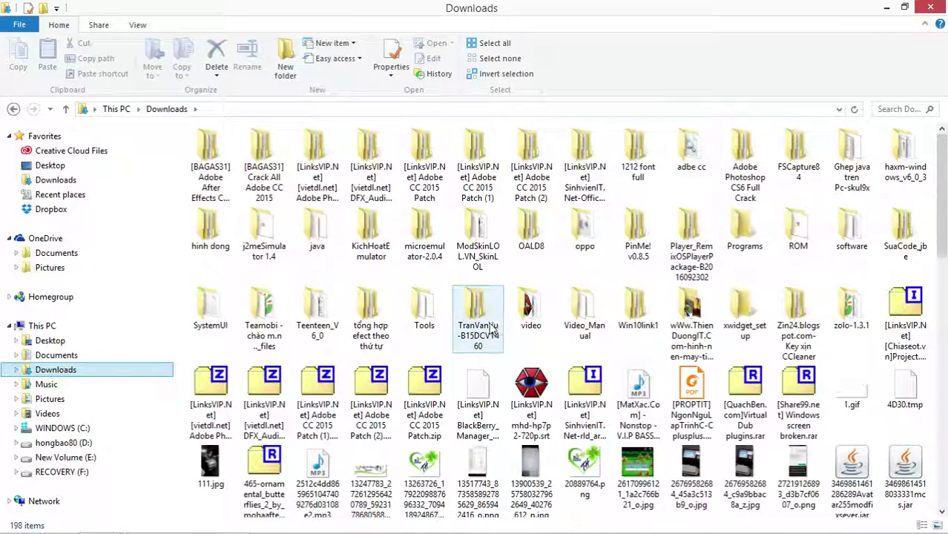
double_click(317, 229)
left_click_drag(946, 230, 943, 440)
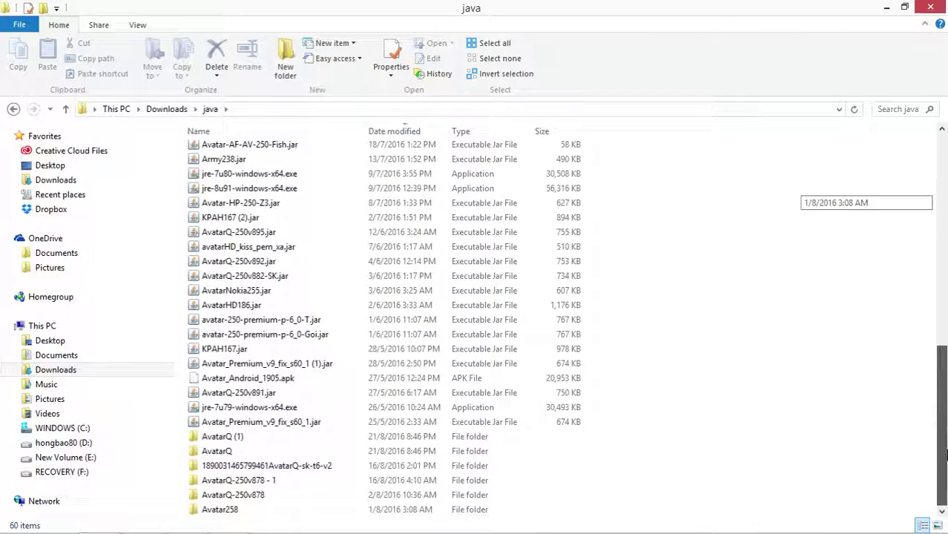
double_click(303, 408)
scroll(311, 418, "up", 10)
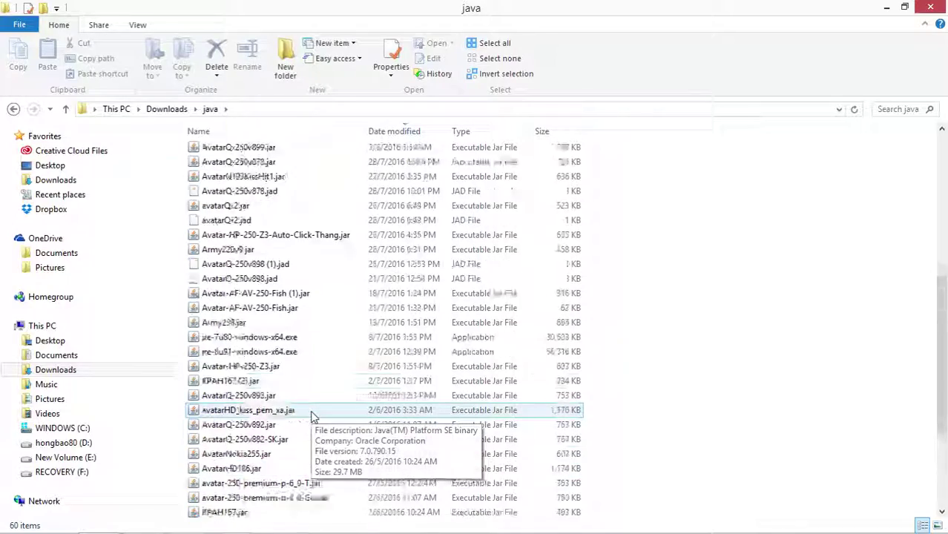
scroll(312, 418, "down", 9)
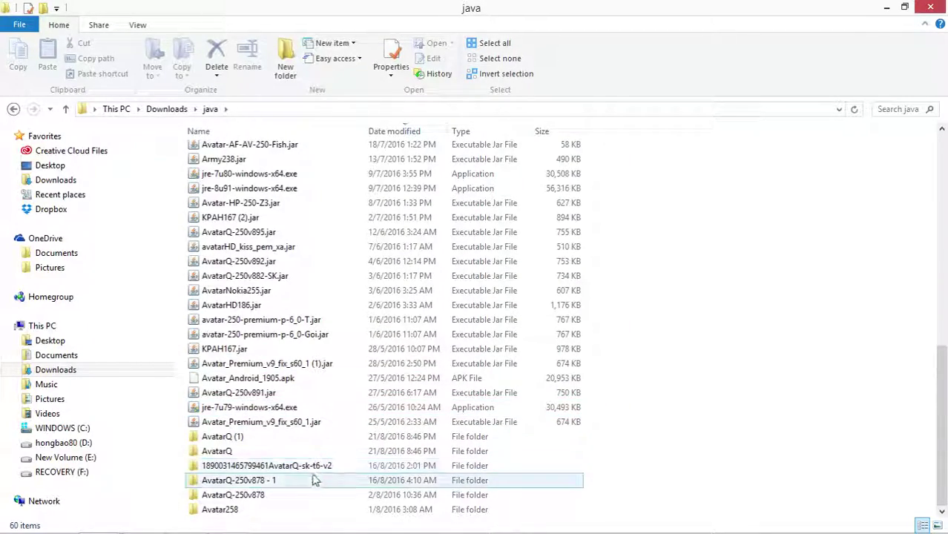
left_click(14, 109)
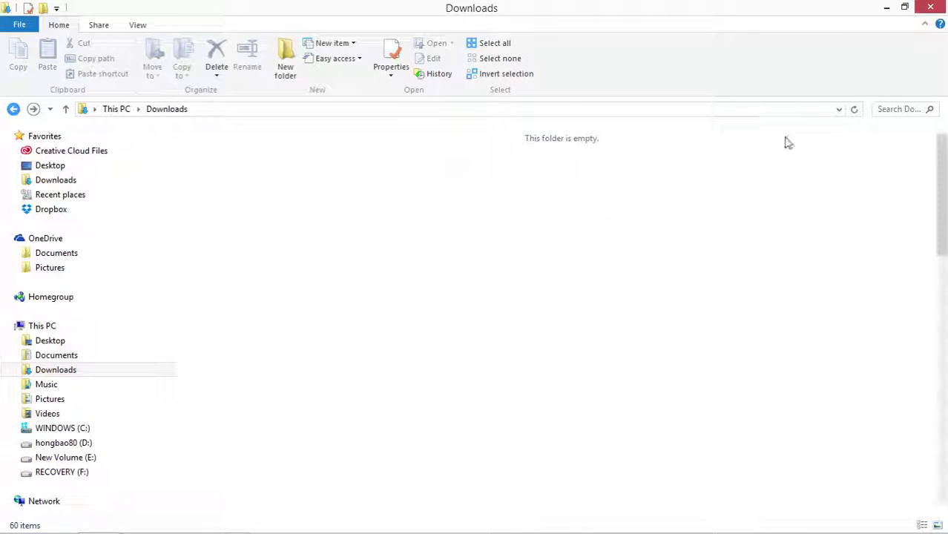
- Search the Downloads folder for 7u80
left_click(893, 105)
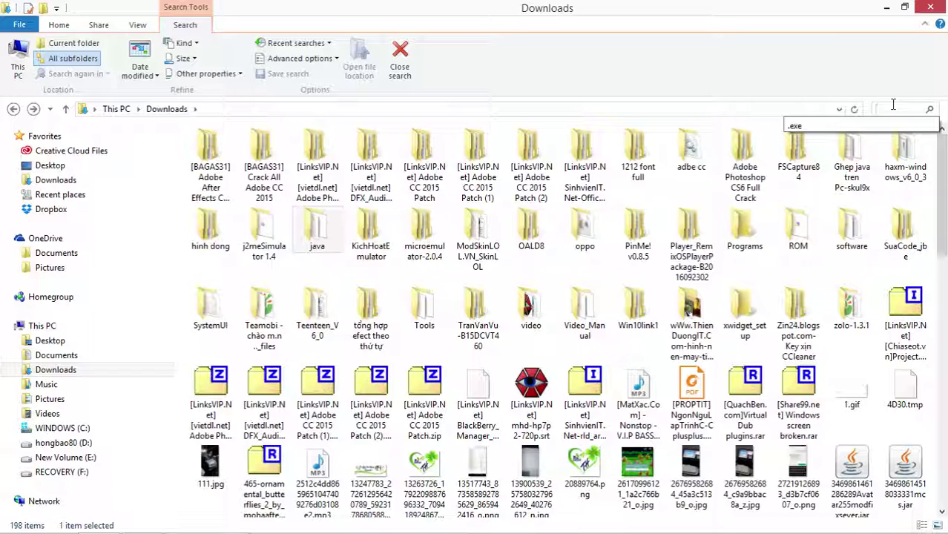
type("úđ")
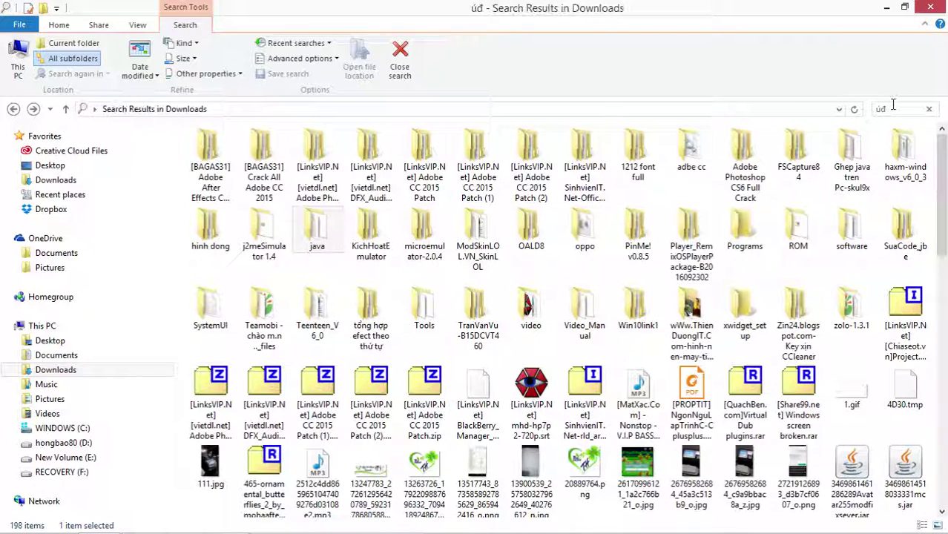
key("BackSpace")
key("BackSpace")
type("7u8")
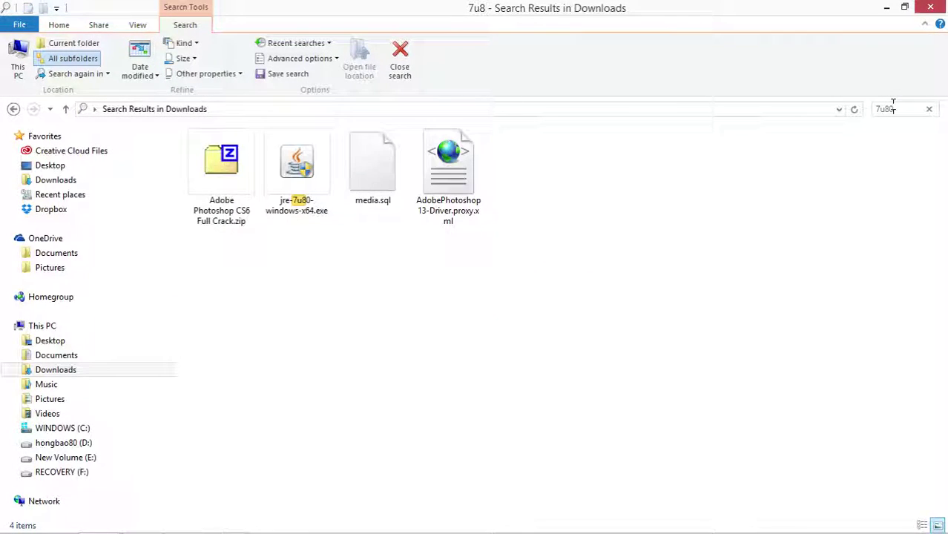
type("0")
- Open the file location of jre-7u80-windows-x64.exe and start installing Java with it
left_click(251, 174)
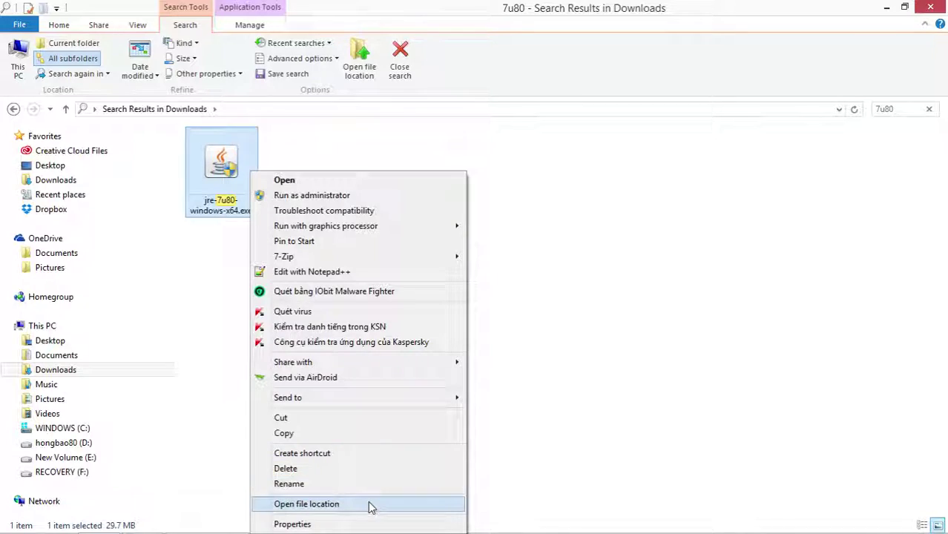
left_click(368, 504)
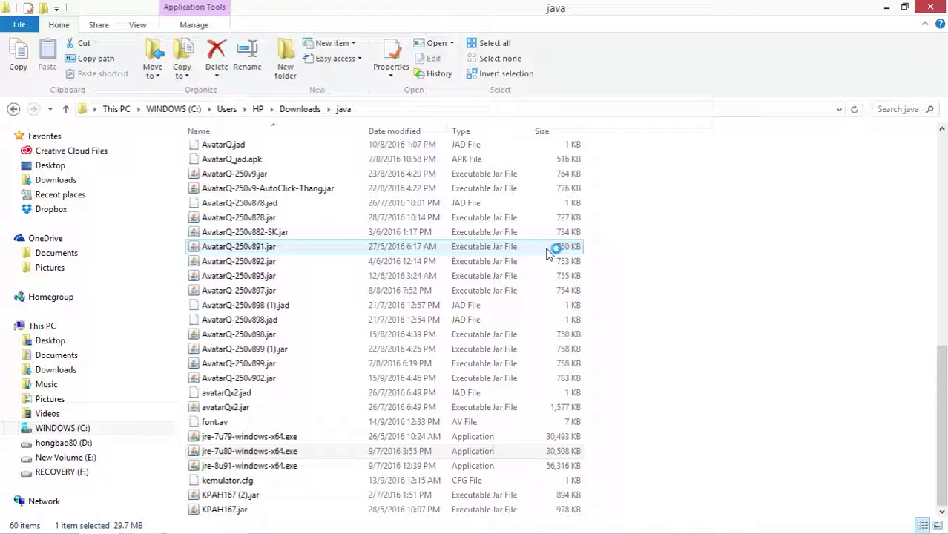
left_click(620, 385)
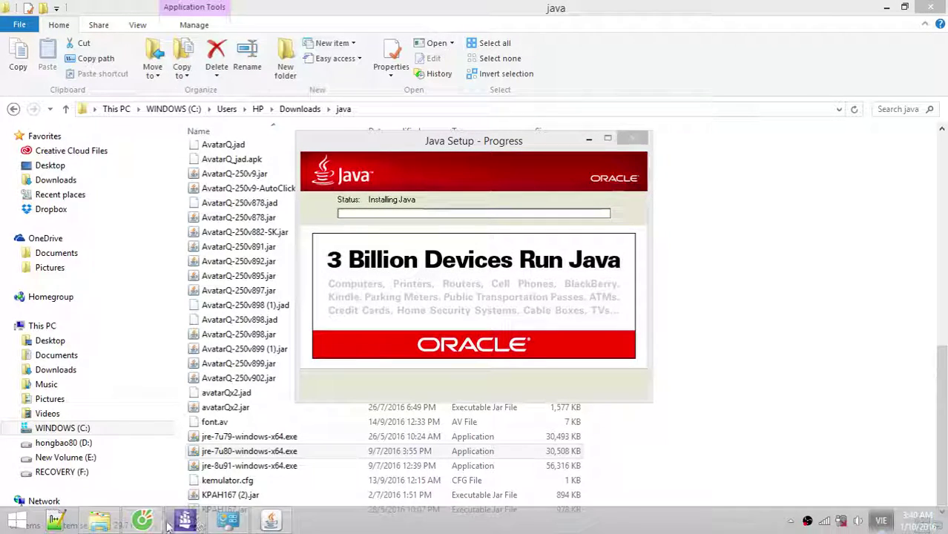
- Switch to the browser, open unikey.vn in a new tab and go to its section of UniKey downloads for Windows
left_click(163, 522)
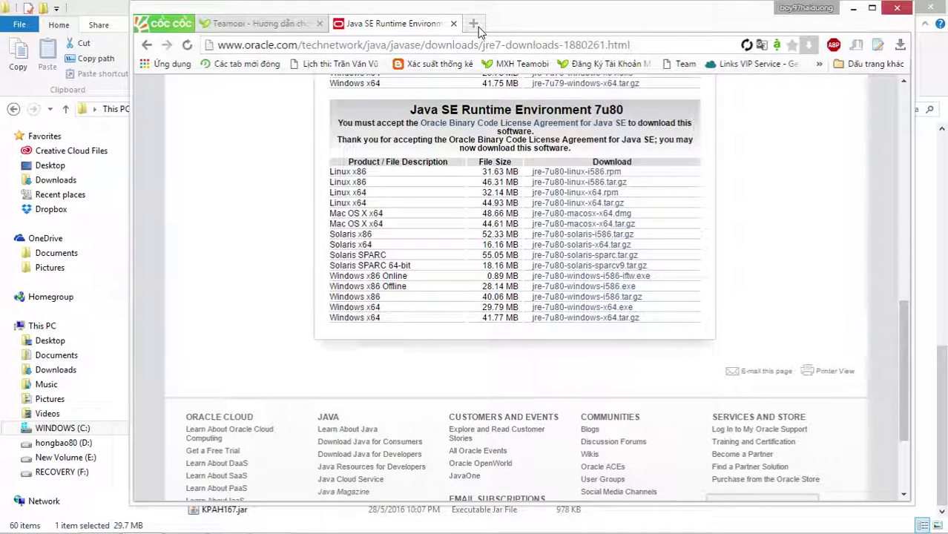
left_click(474, 23)
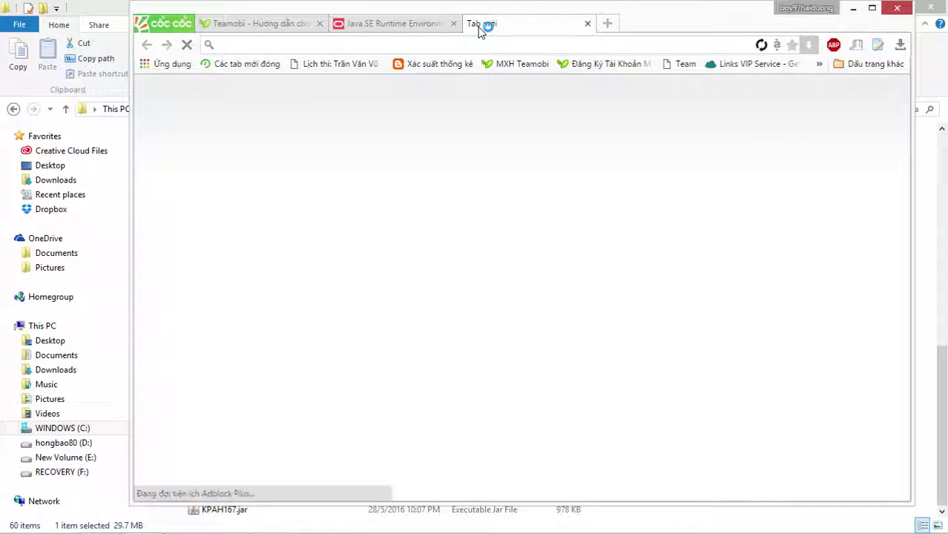
type("uniek")
type("y")
key("BackSpace")
key("BackSpace")
key("BackSpace")
type("key")
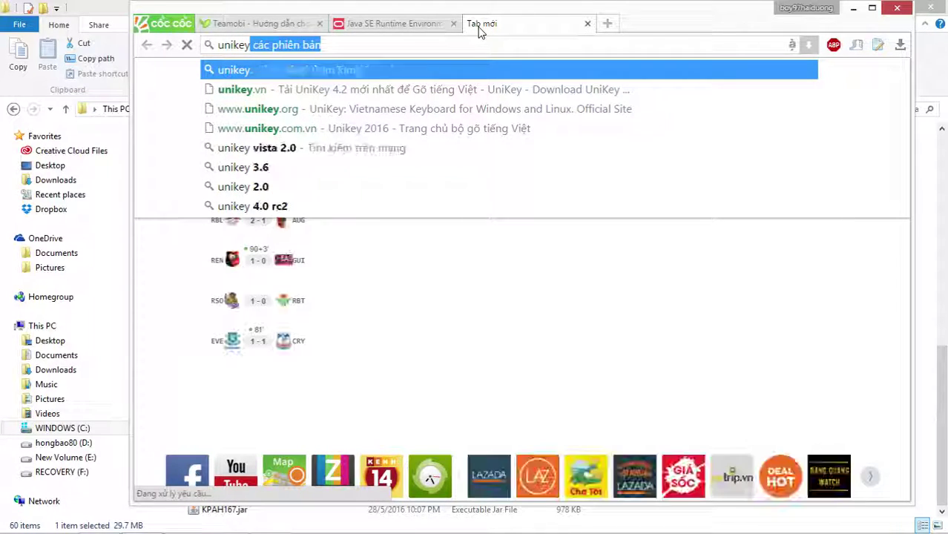
type(".vn")
key("Return")
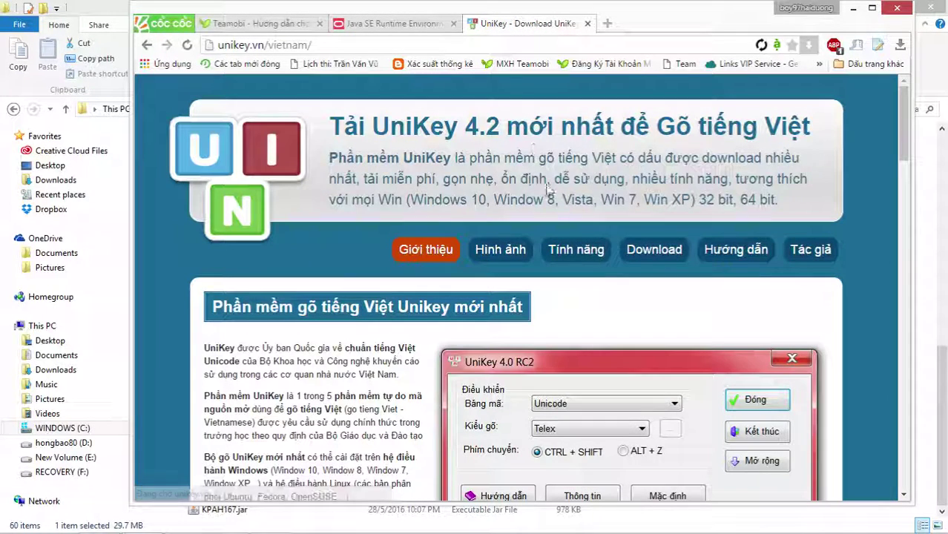
left_click(653, 249)
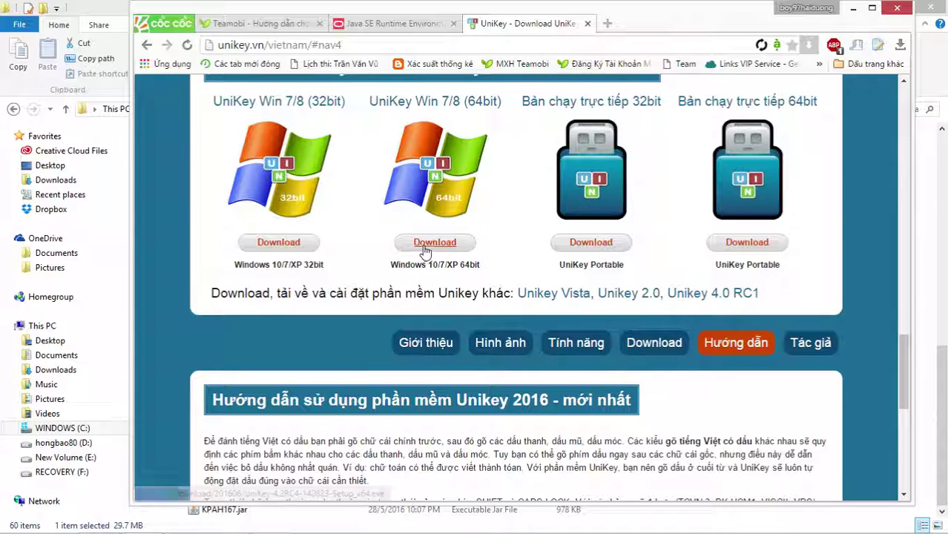
scroll(421, 272, "up", 1)
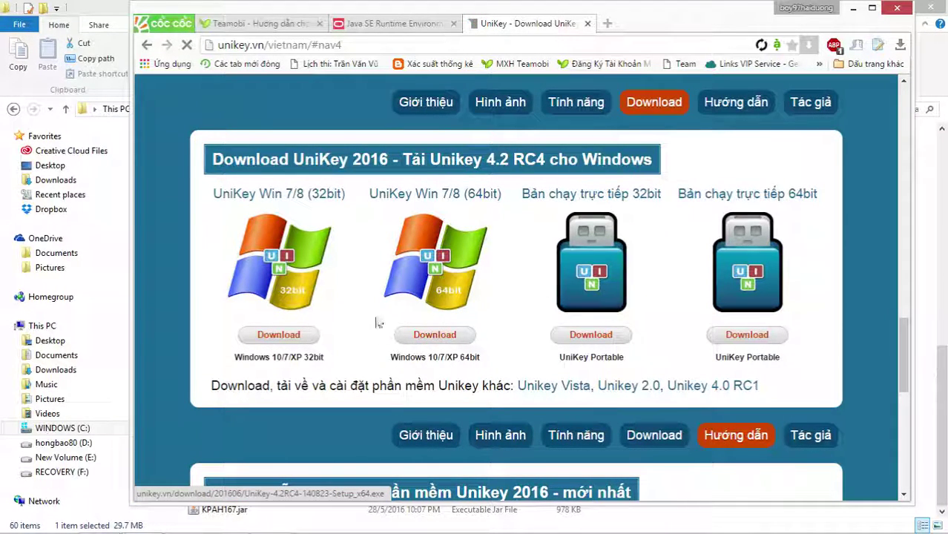
- Download the 64-bit UniKey Windows installer UniKey-4.2RC4-140823-Setup_x64.exe to the Desktop and run it
left_click(437, 331)
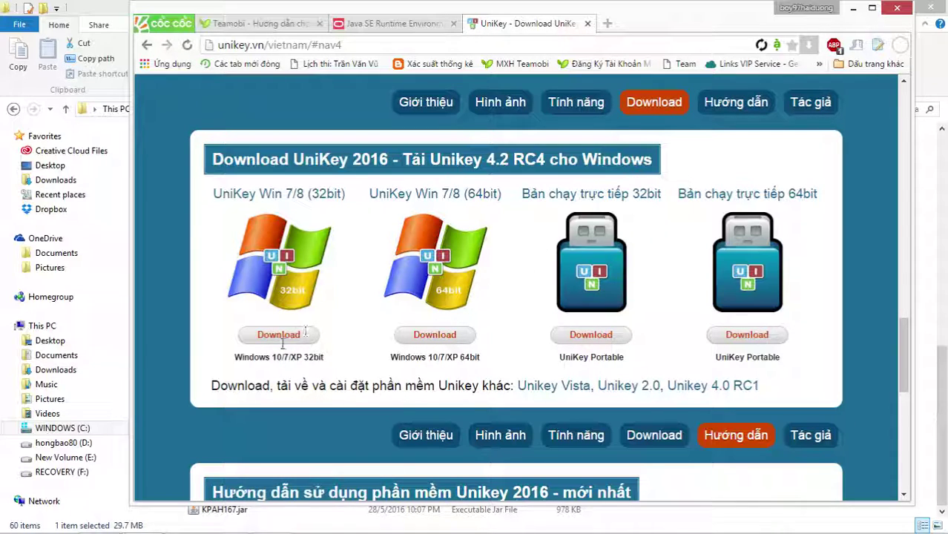
left_click(461, 339)
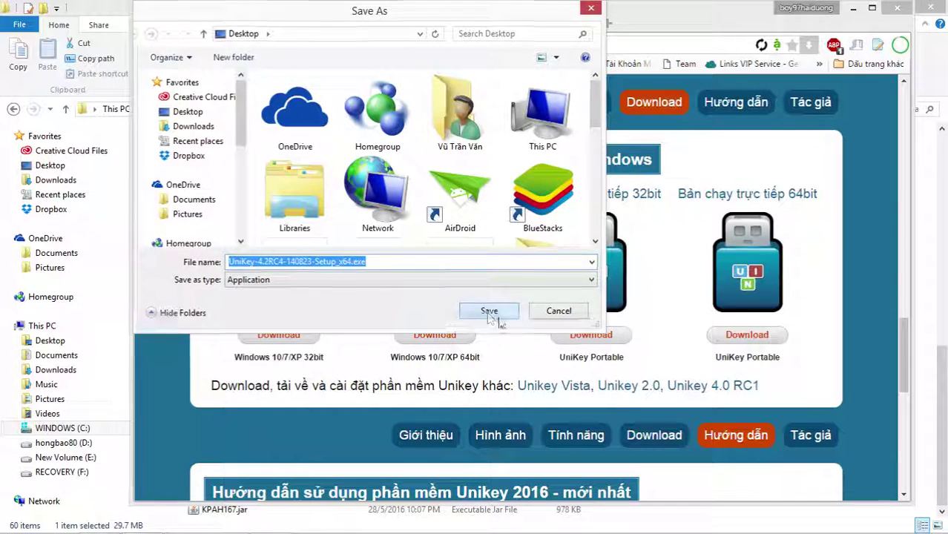
left_click(490, 311)
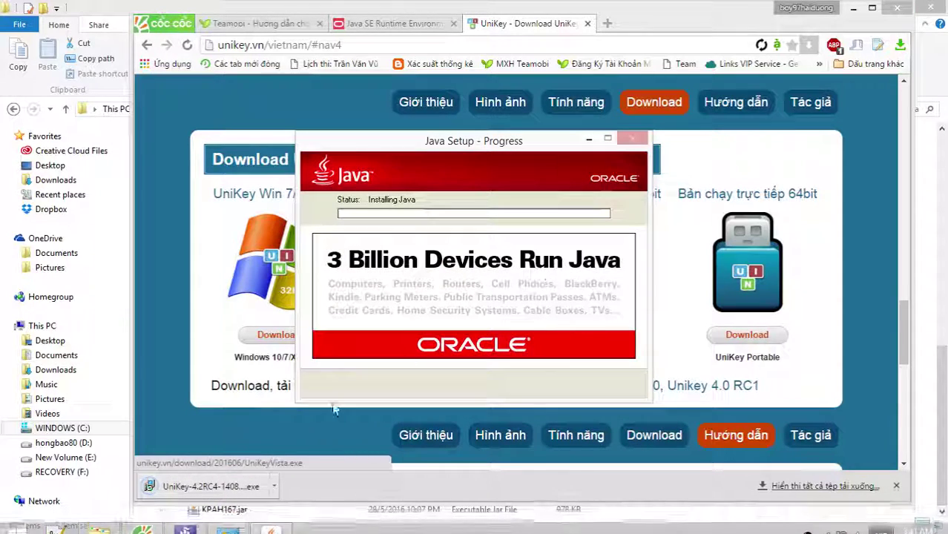
left_click(210, 486)
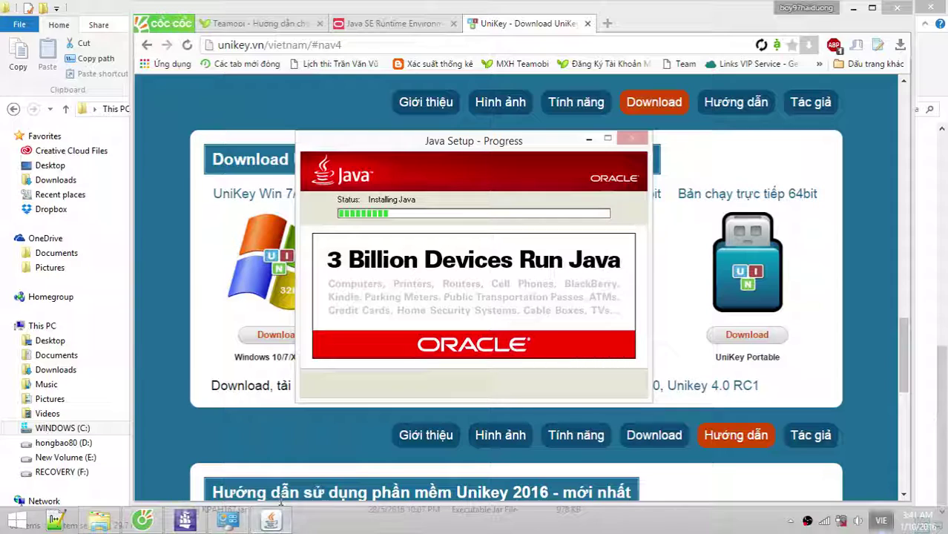
- Install UniKey in English with a desktop shortcut, launch it, and close its control panel
left_click(461, 139)
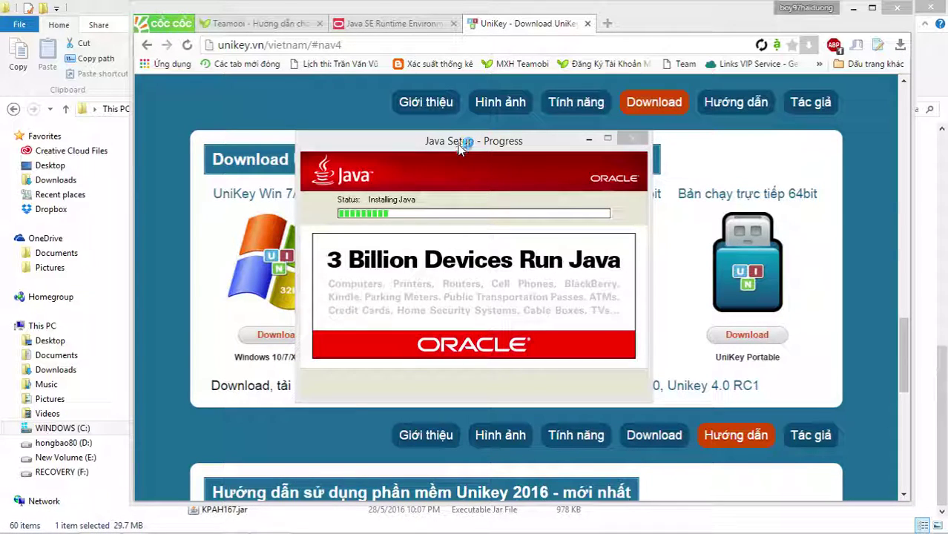
left_click_drag(480, 148, 355, 96)
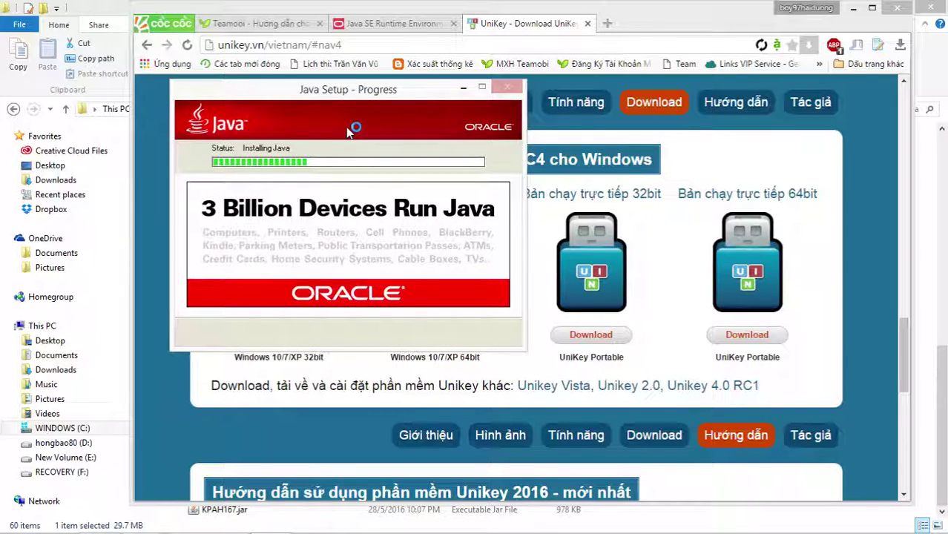
left_click(481, 278)
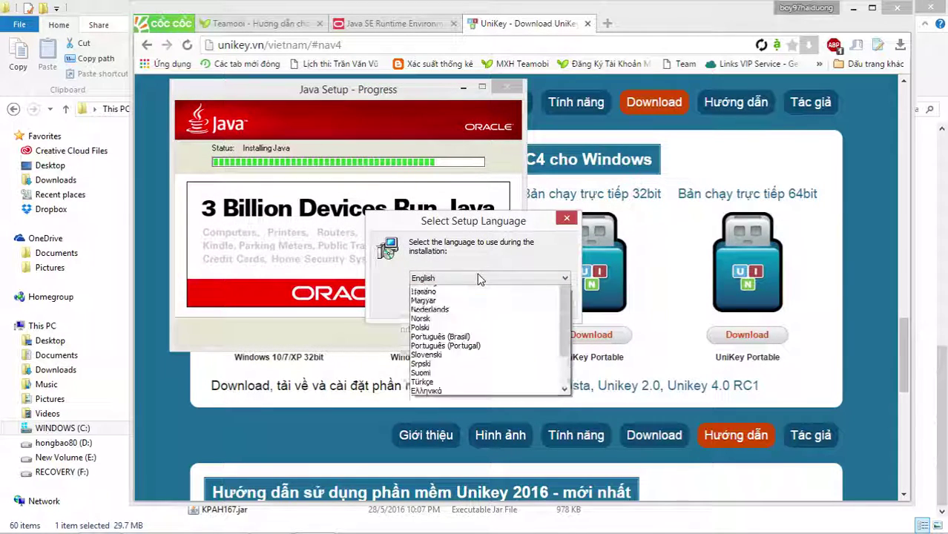
left_click(480, 278)
left_click(488, 304)
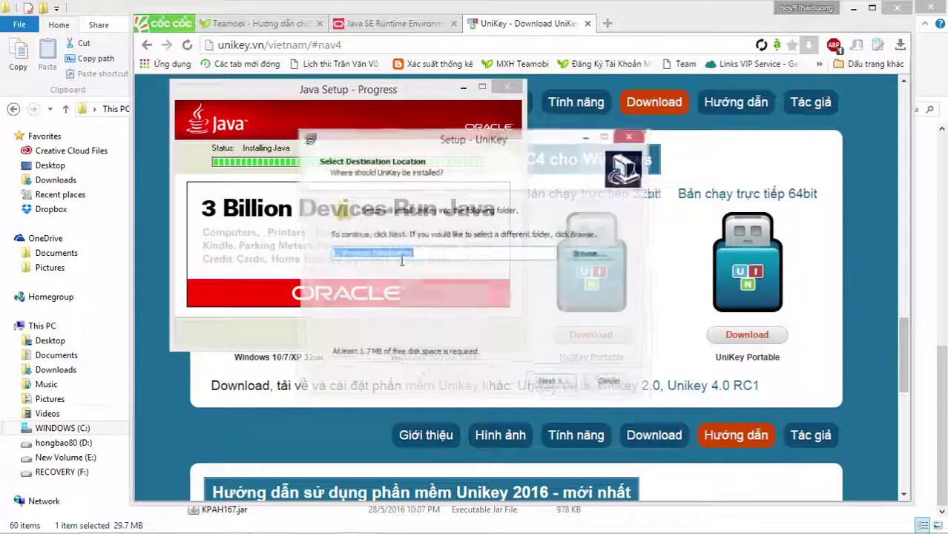
left_click(553, 385)
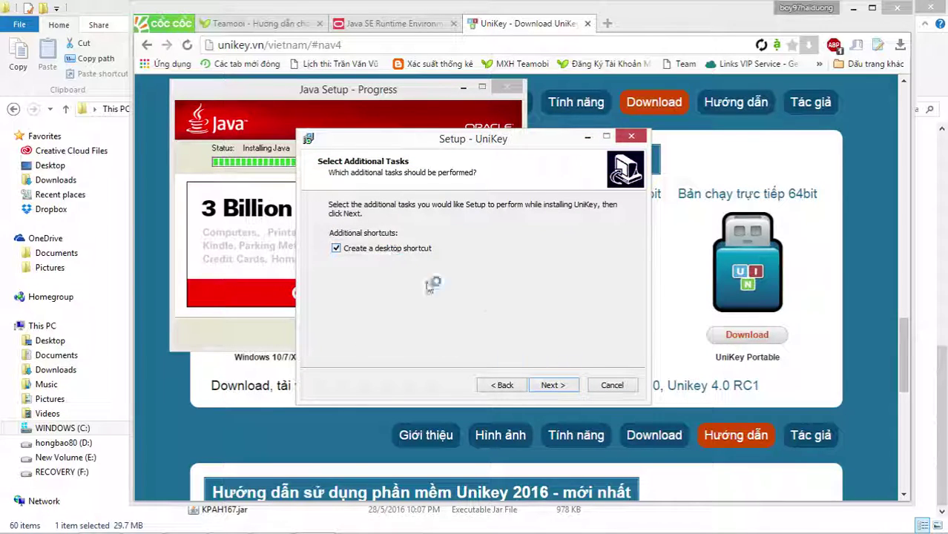
left_click(552, 384)
left_click(553, 384)
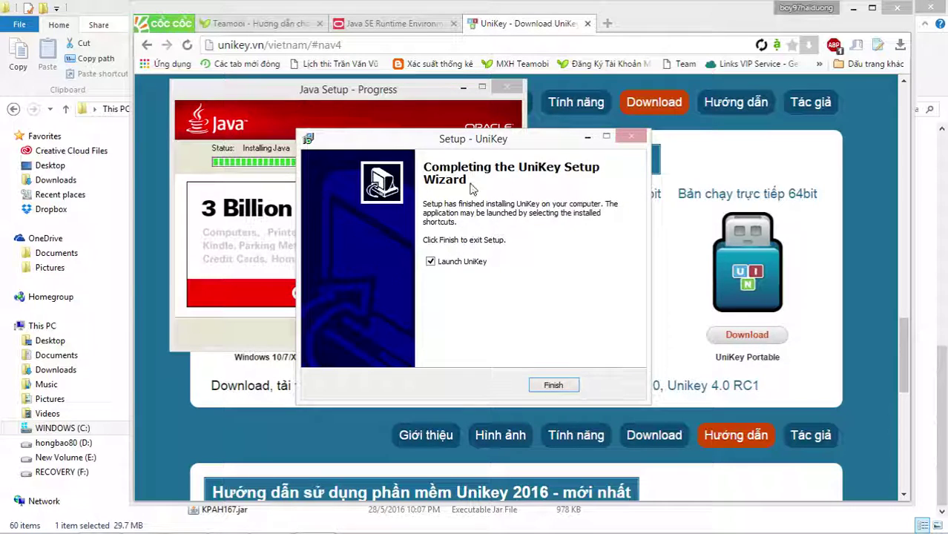
left_click(562, 386)
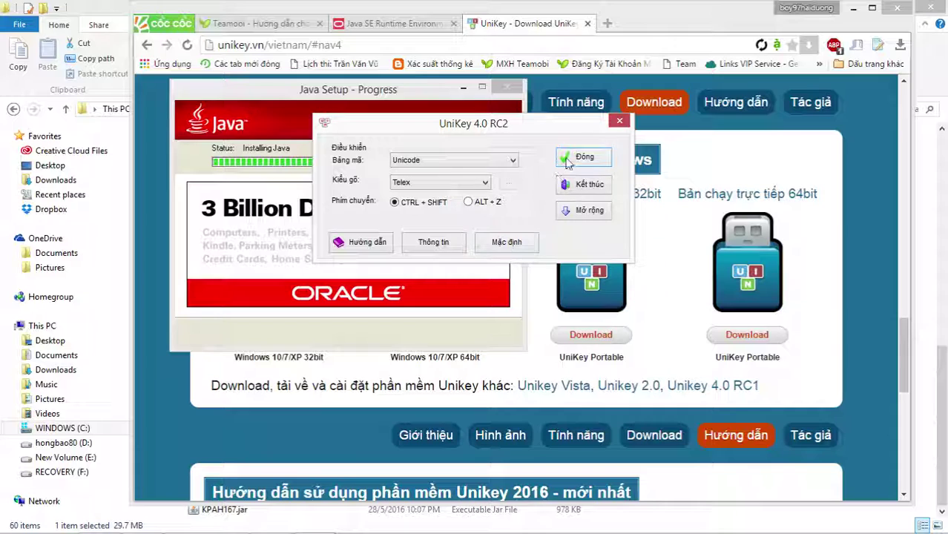
left_click(568, 160)
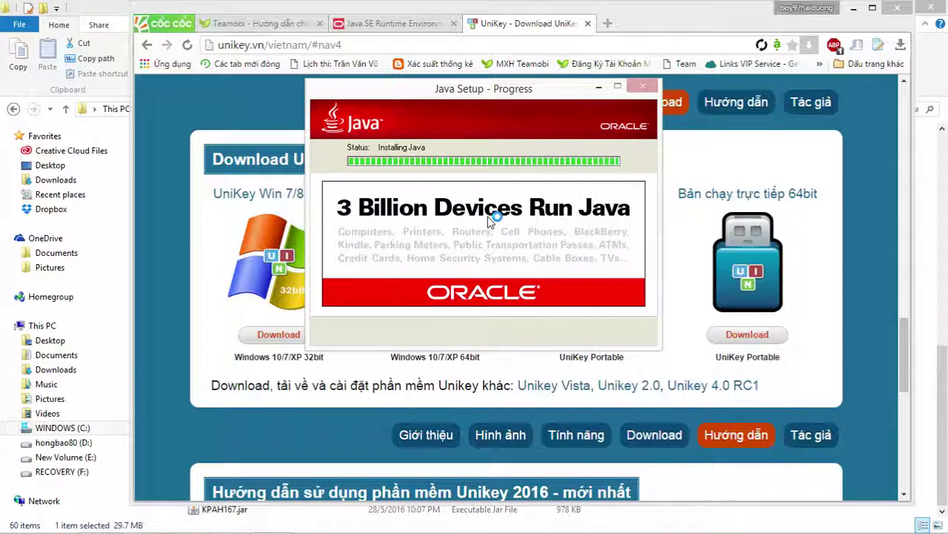
- Minimize the browser and File Explorer to reach the desktop, and close the completed Java setup
left_click(853, 7)
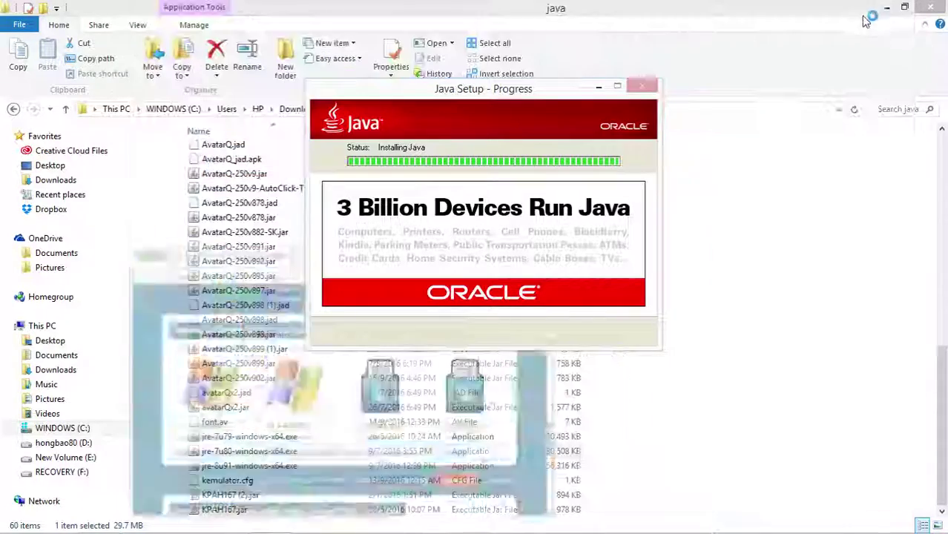
left_click(888, 7)
left_click(733, 41)
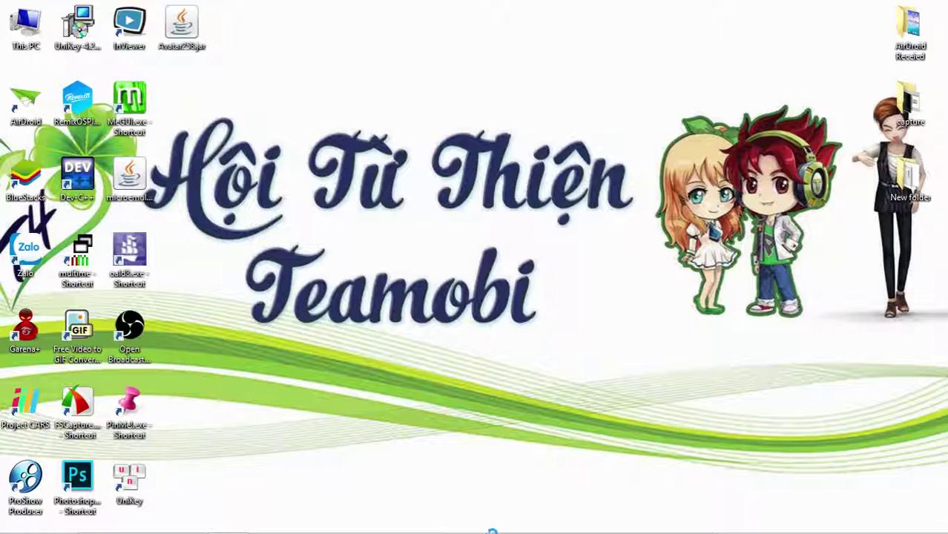
right_click(466, 271)
left_click(505, 310)
left_click(790, 521)
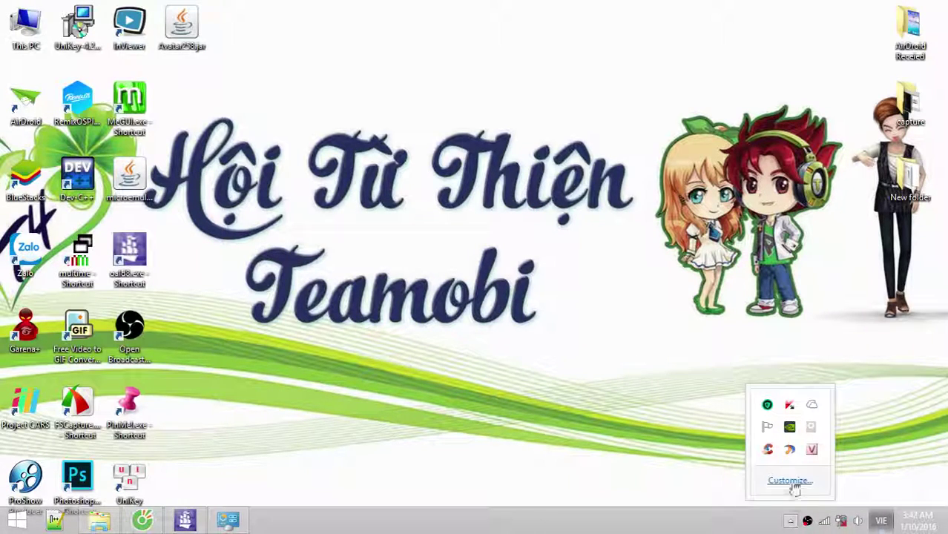
right_click(355, 248)
left_click(380, 281)
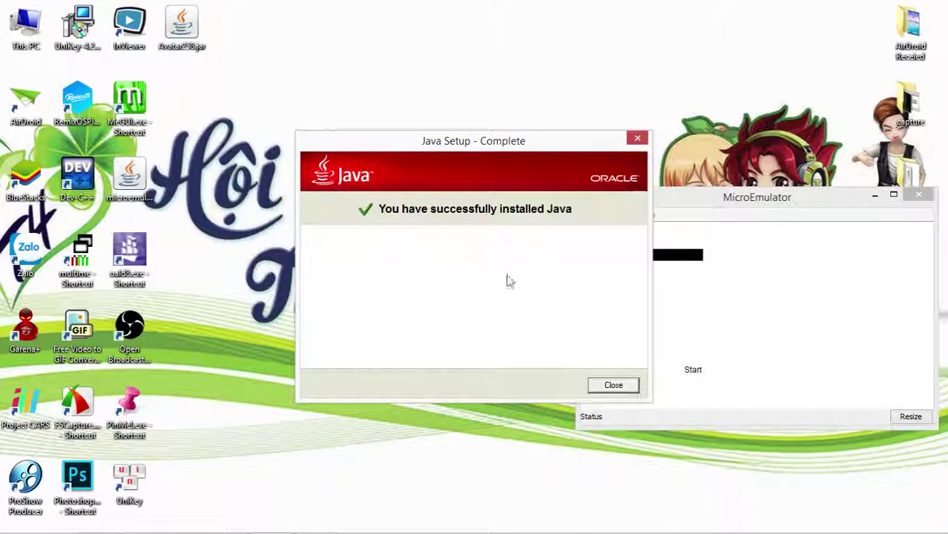
left_click(613, 385)
- Load the recent MIDlet Avatar258.jar from the Desktop in MicroEmulator and start Avatar 258
left_click(590, 215)
mouse_move(610, 288)
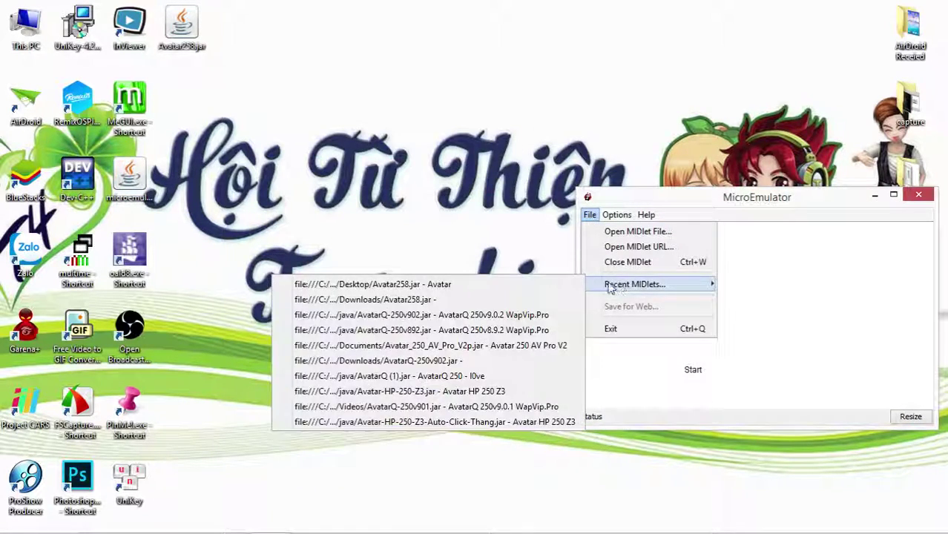
left_click(571, 284)
left_click_drag(705, 203, 460, 190)
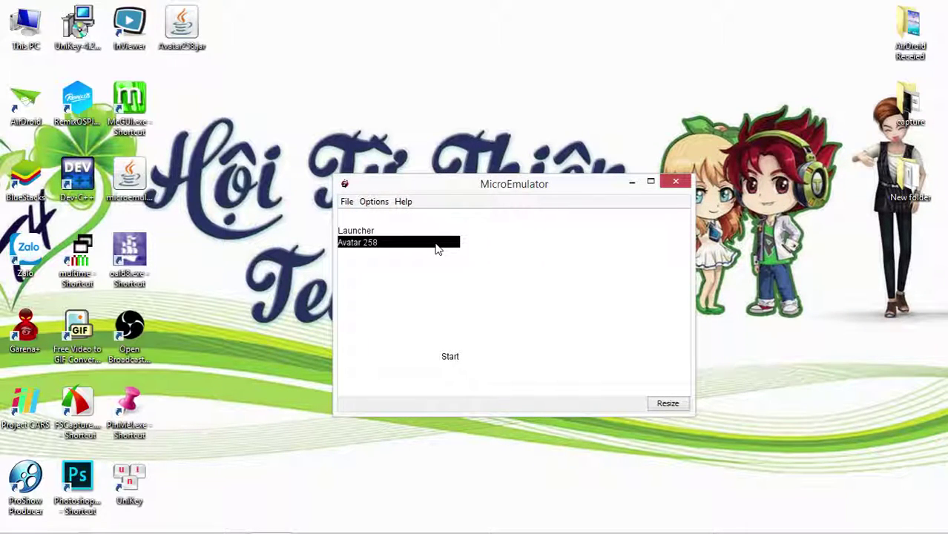
left_click(436, 249)
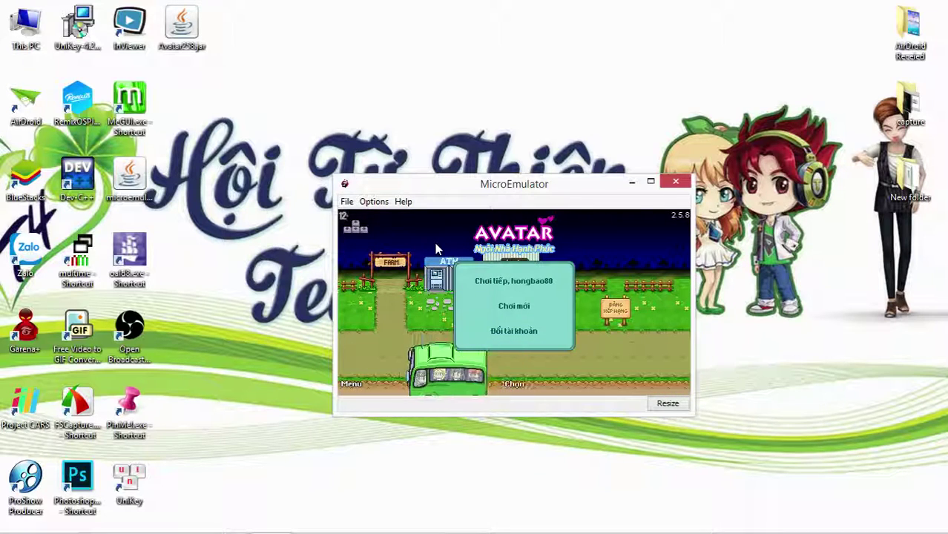
- Continue with the saved game account in the city Thanh Pho Dieu Ky and enter Khu ngoai o
key("Return")
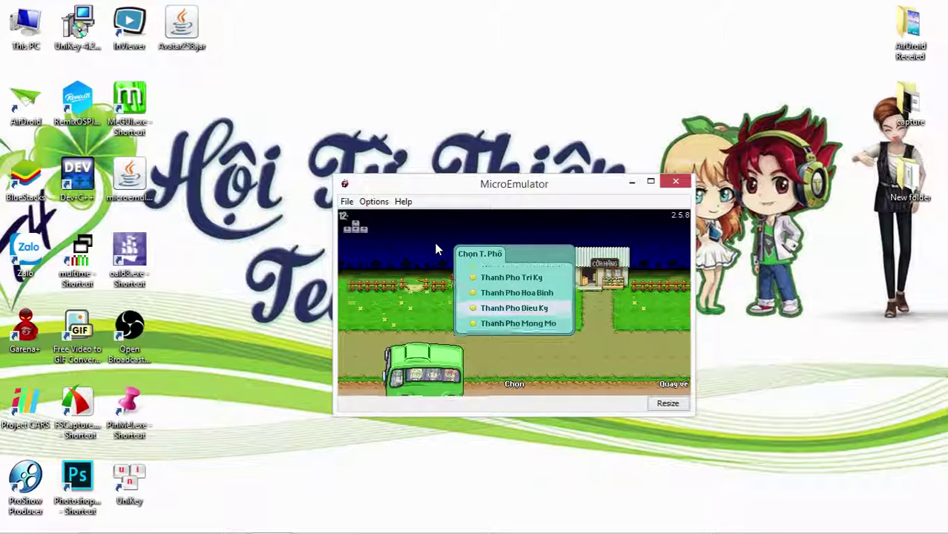
key("Return")
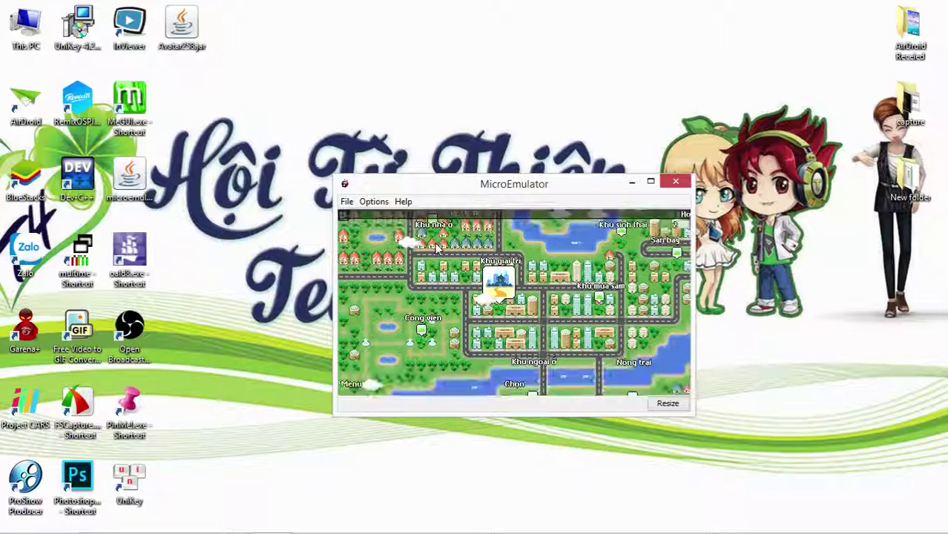
key("Down")
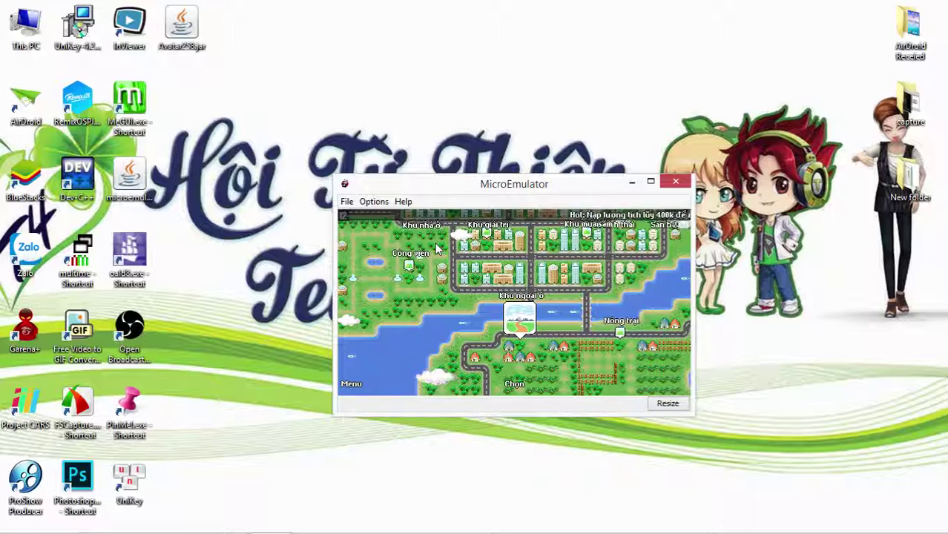
key("Return")
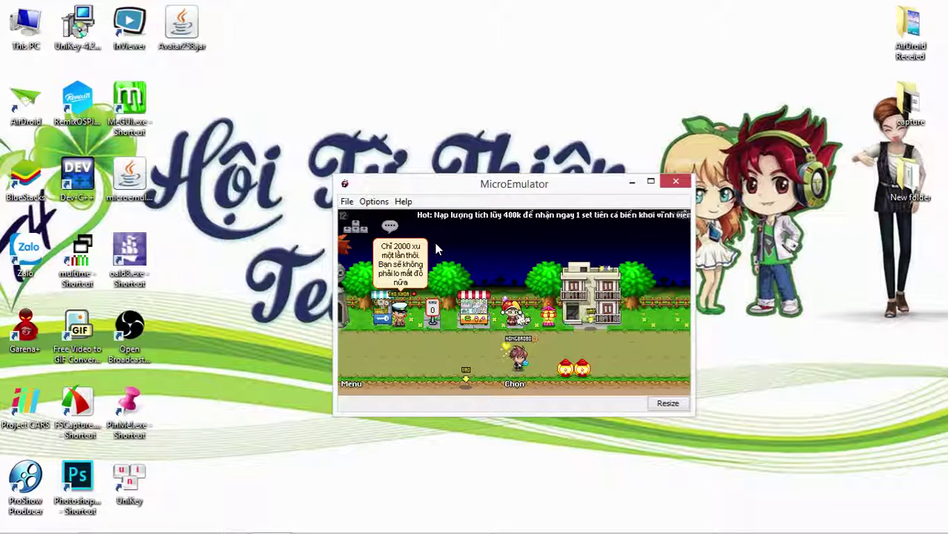
- Try typing the Vietnamese greeting "xin chaot" in the game chat
key("Return")
type("xin chaot")
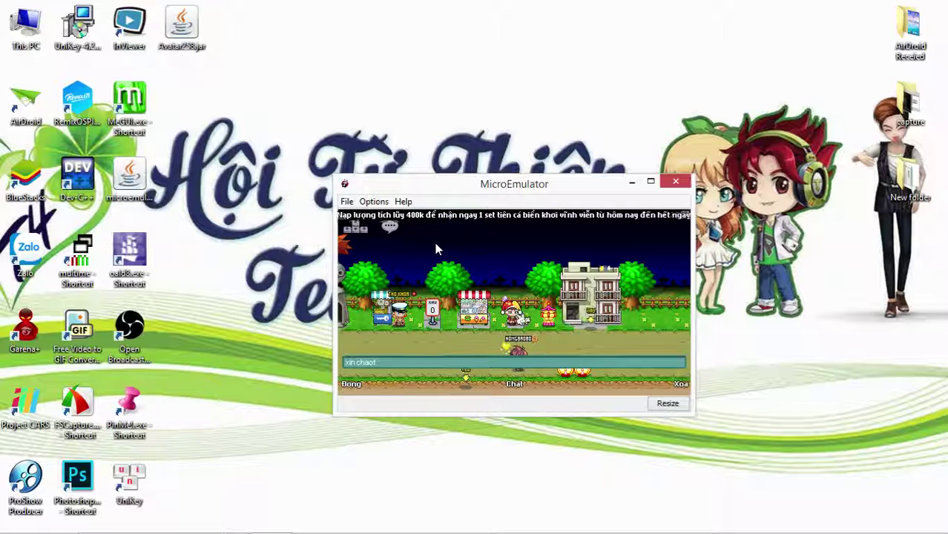
key("Return")
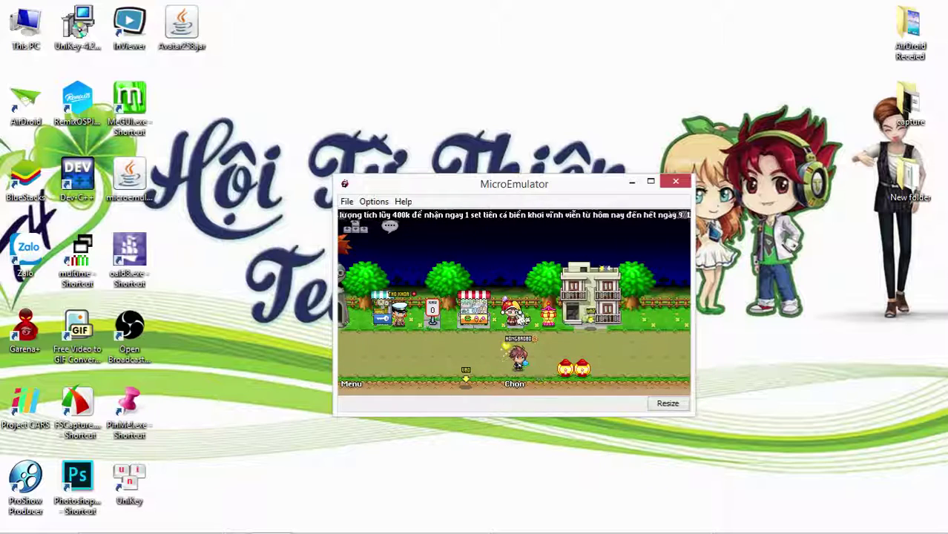
- Quit the running UniKey and restart it from its desktop shortcut
left_click(791, 524)
right_click(811, 449)
left_click(705, 417)
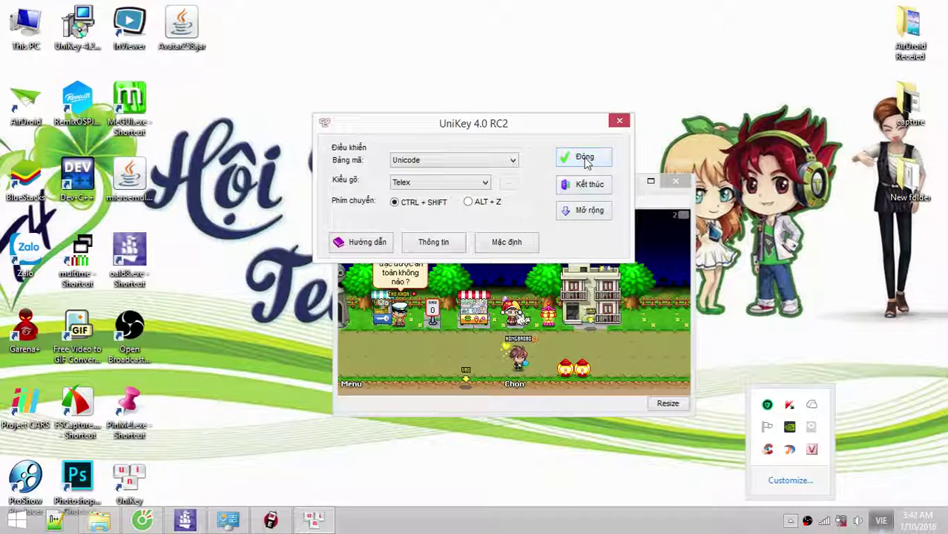
left_click(585, 158)
right_click(811, 449)
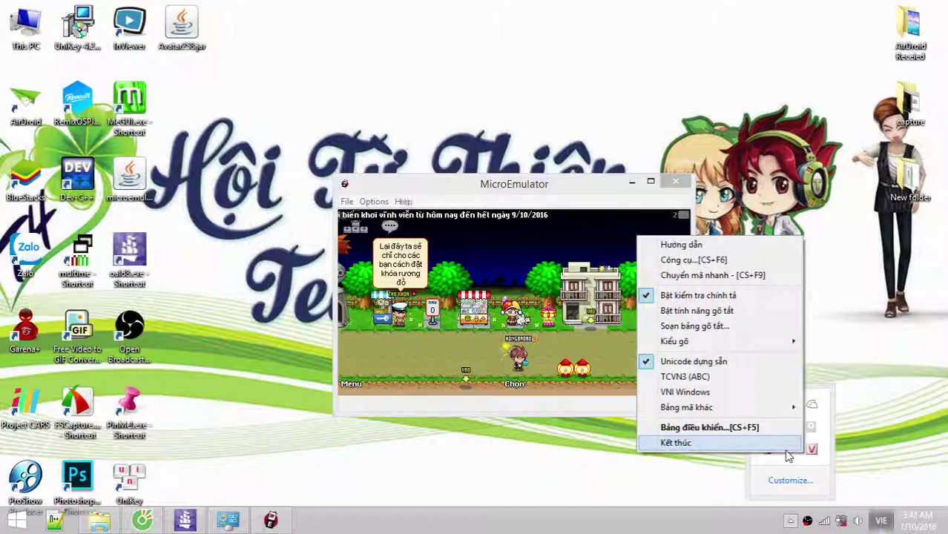
left_click(787, 447)
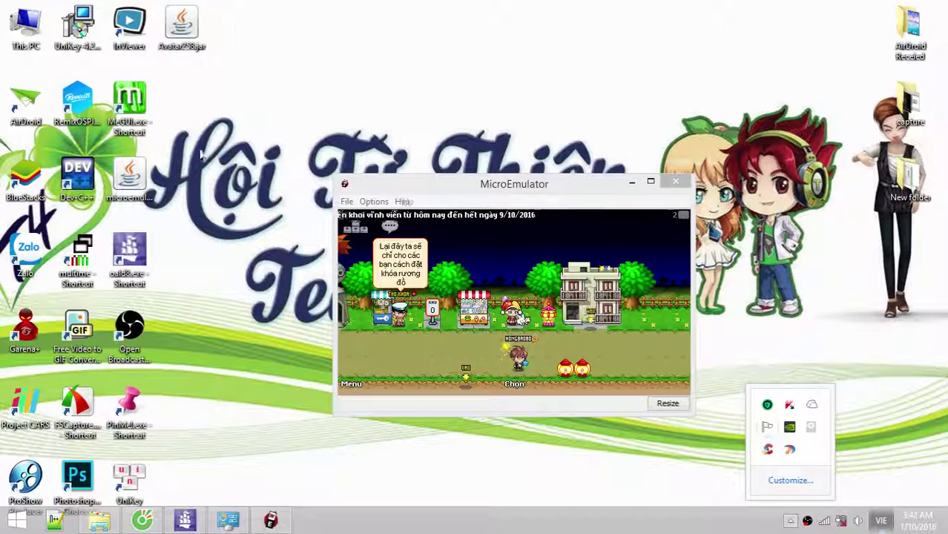
left_click(157, 447)
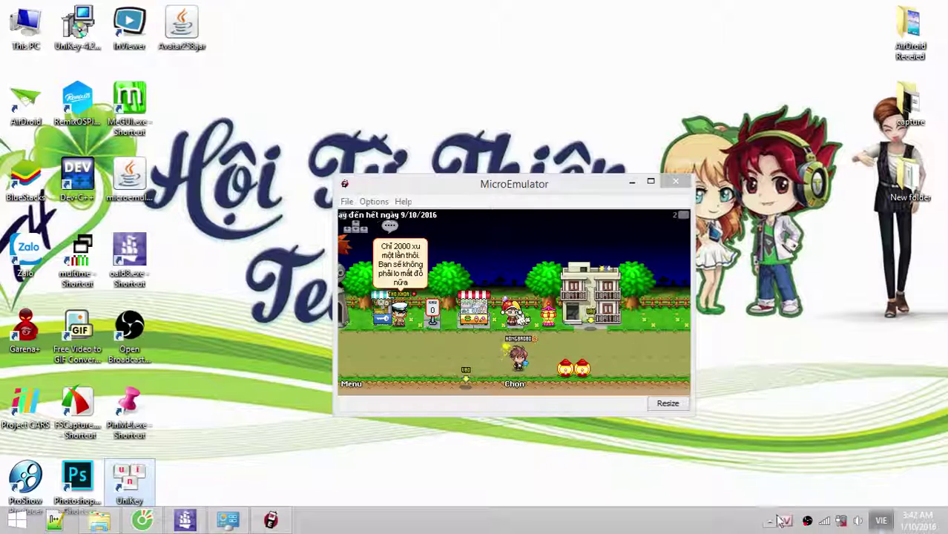
- Return to the game and send the chat message "xin chào tất cả mọi người"
left_click(553, 191)
type("xin chi")
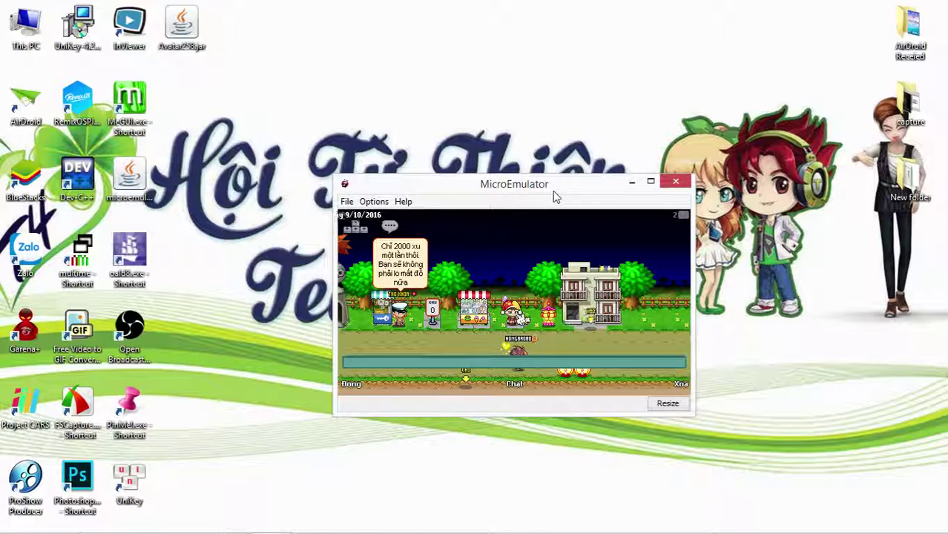
type("ào ta")
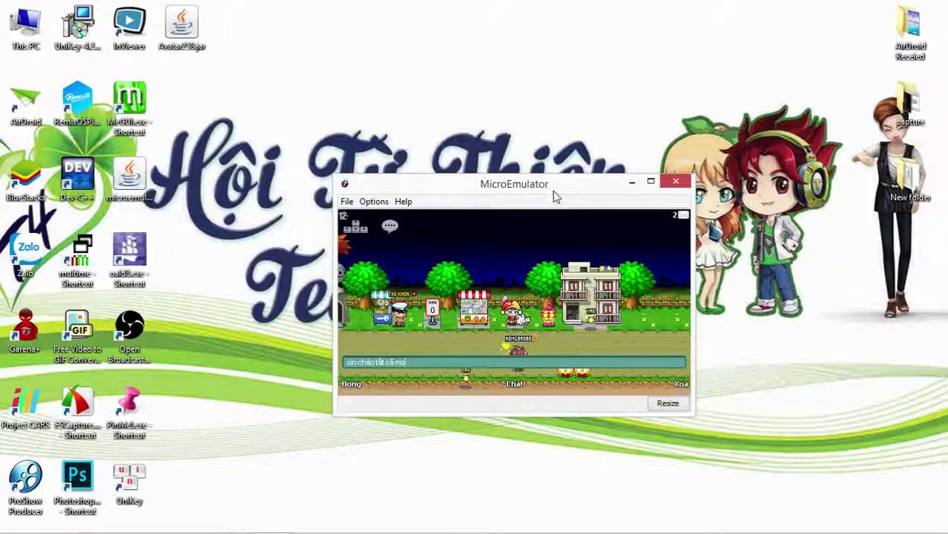
type("t cả mọi người")
key("Return")
- Write the chat message "Cảm ơn mọi người đã dánh thời", retyping the word after "đã"
type("Cảm ơn mọi ngưo")
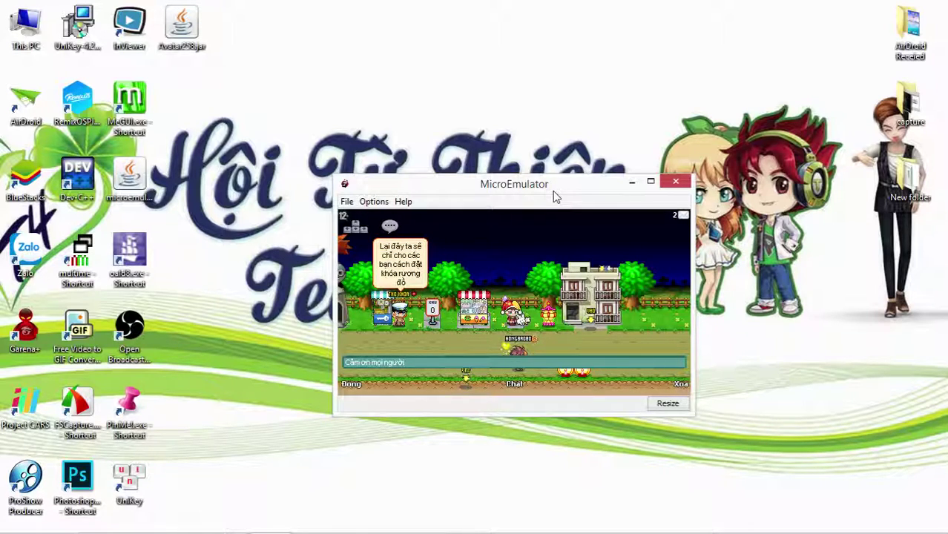
type(" dành th")
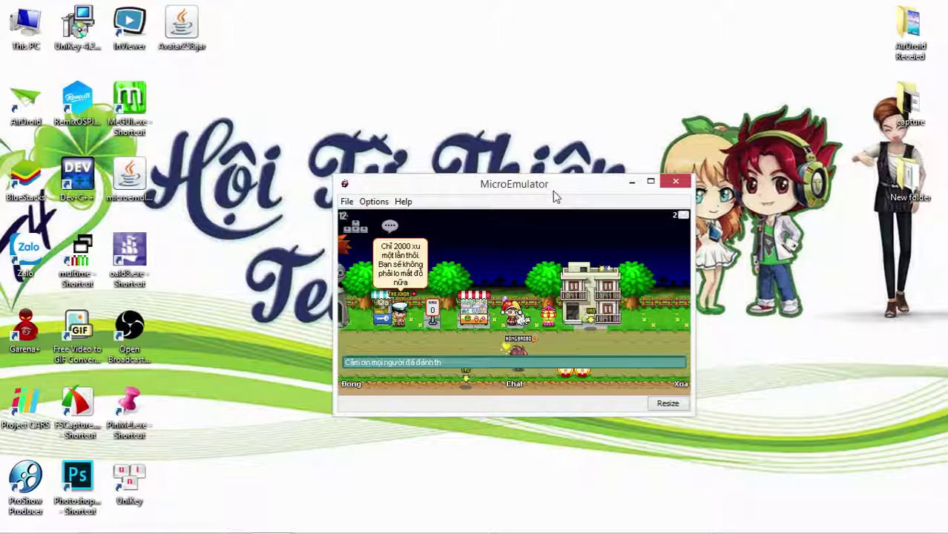
key("BackSpace")
key("BackSpace")
key("BackSpace")
key("BackSpace")
type("dán")
type(" thời")
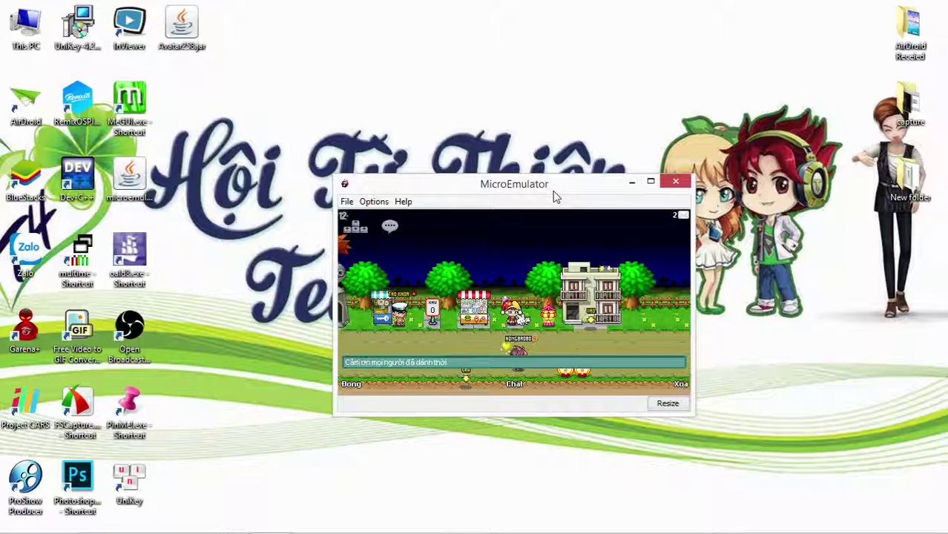